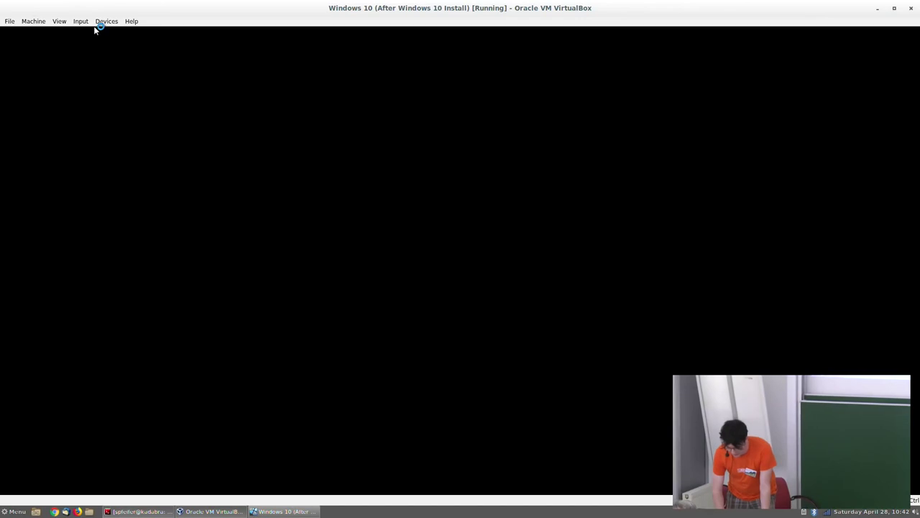
Mount ubuntu-17.10.1-desktop-amd64.iso from the Downloads folder in the virtual machine's optical drive
click(100, 21)
mouse_move(118, 44)
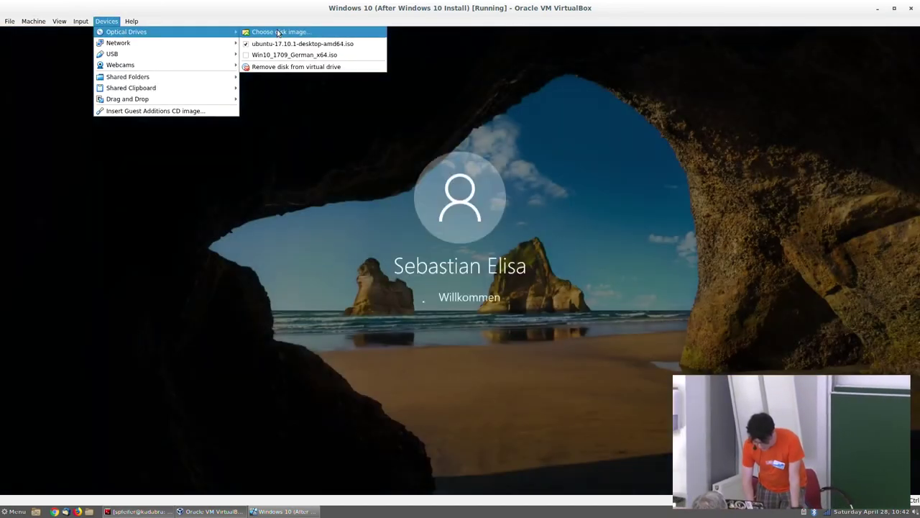
click(280, 32)
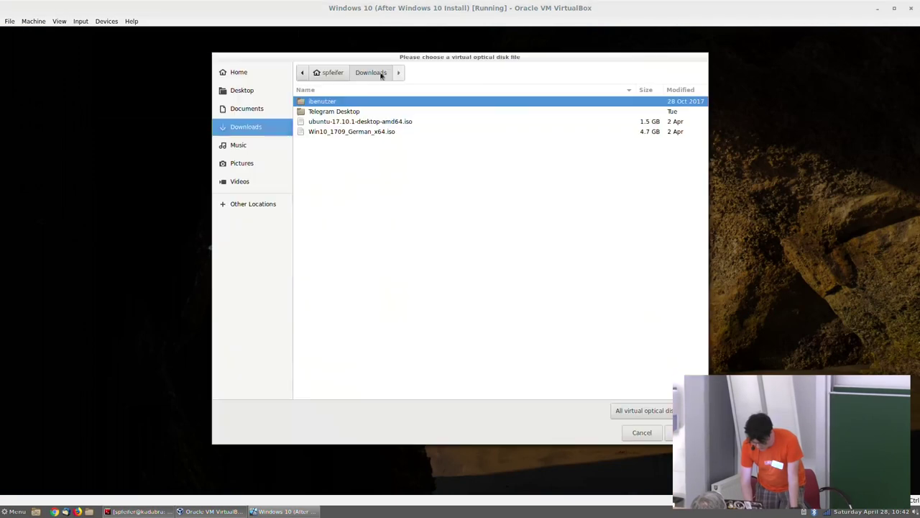
double_click(410, 121)
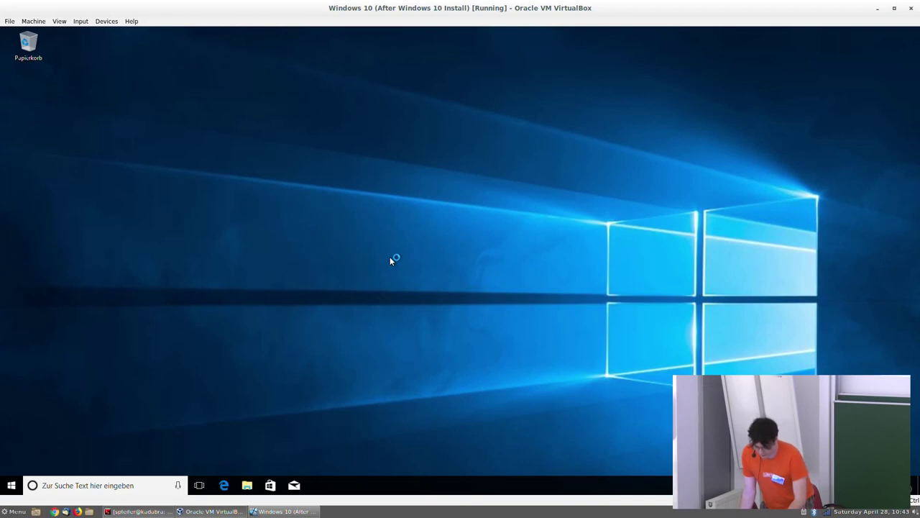
Shut down the running Windows 10 guest system
key(alt+F4)
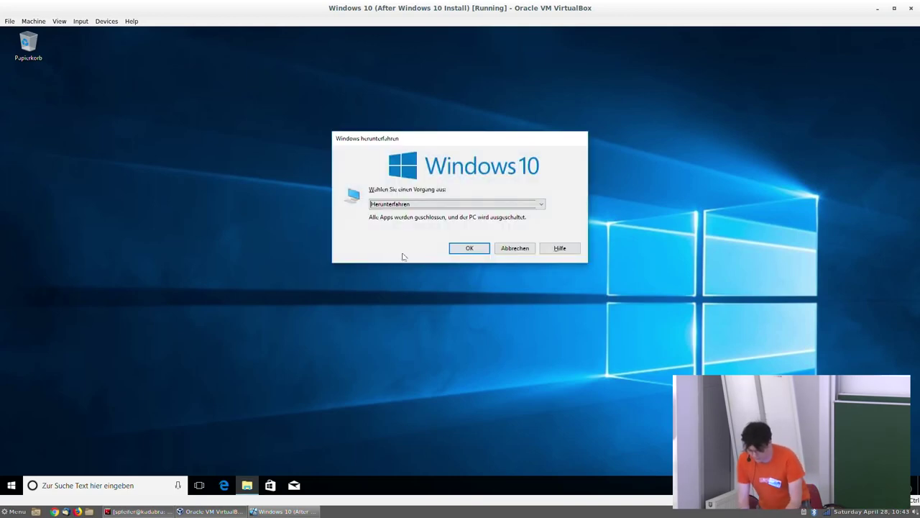
click(479, 251)
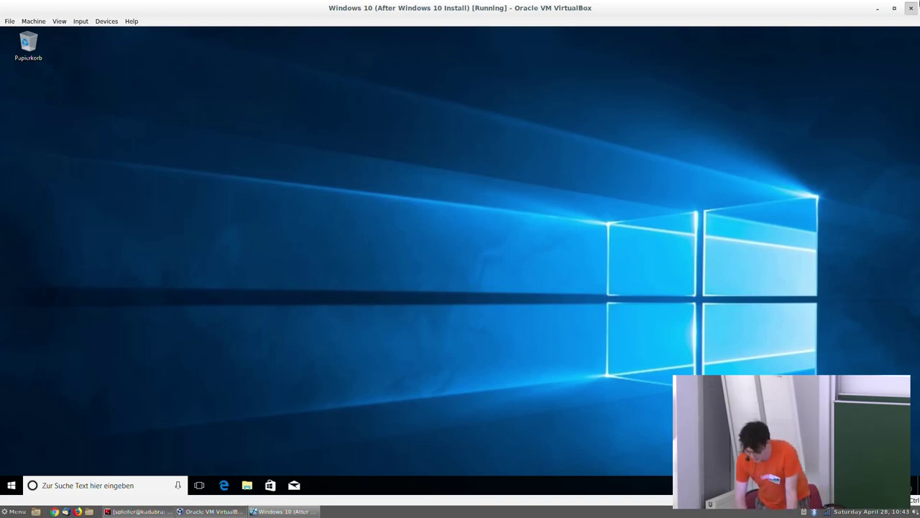
click(911, 8)
click(460, 233)
click(544, 277)
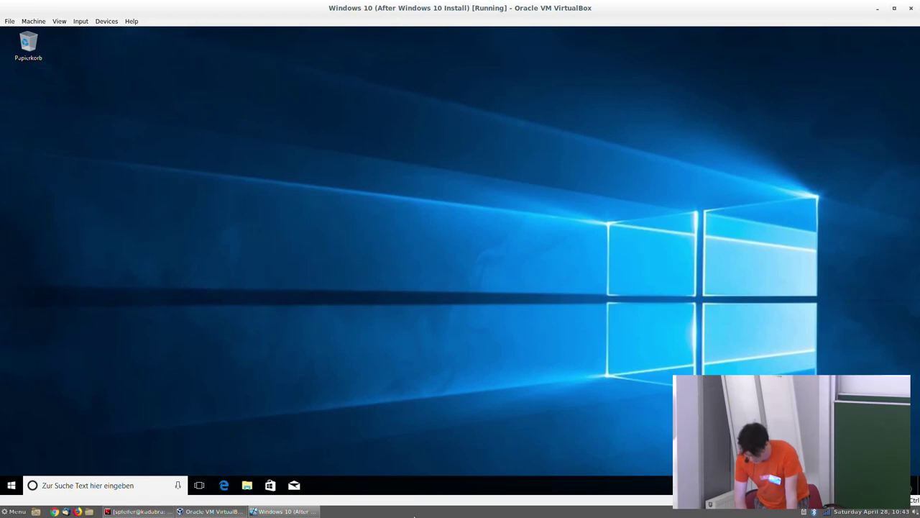
click(10, 484)
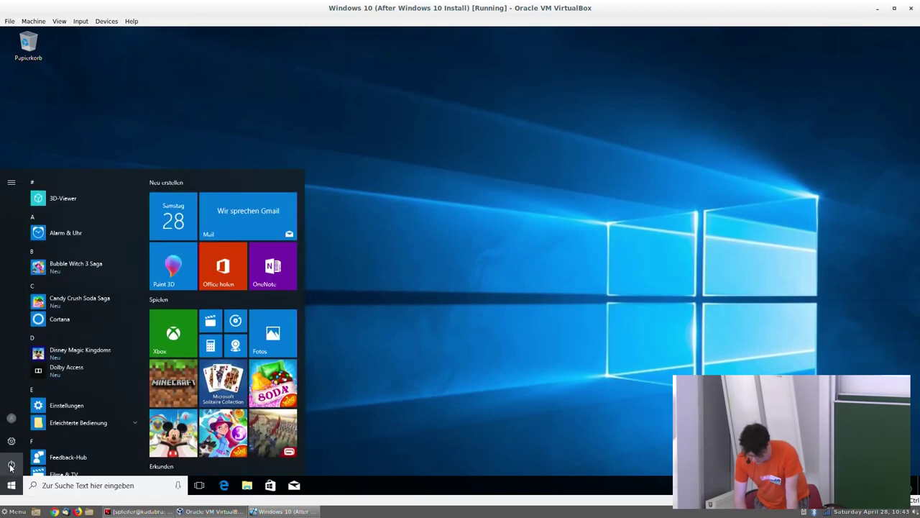
click(11, 464)
click(26, 424)
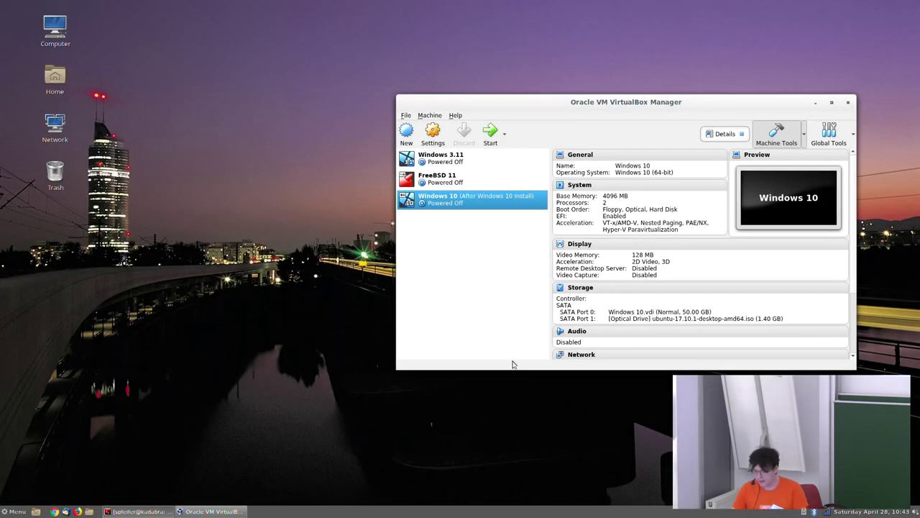
Start the Windows 10 virtual machine and boot the Install Ubuntu entry in GRUB
click(489, 134)
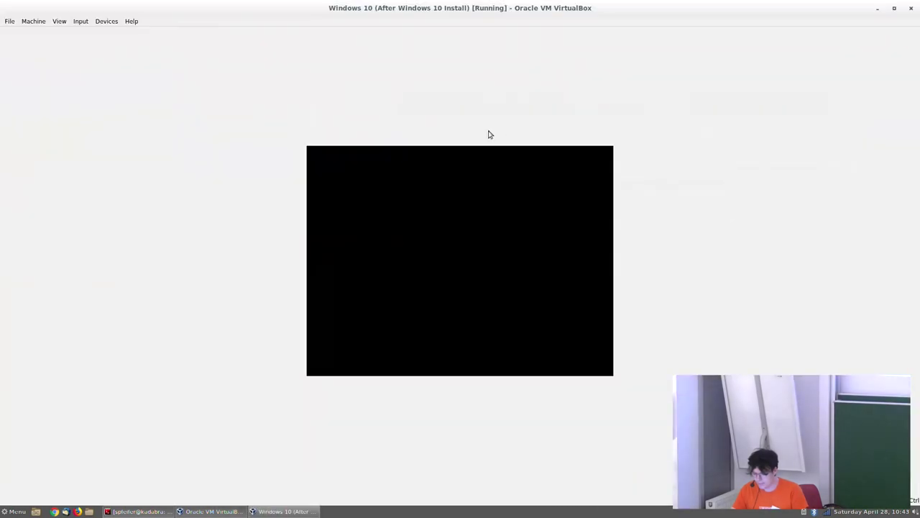
key(Down)
key(Up)
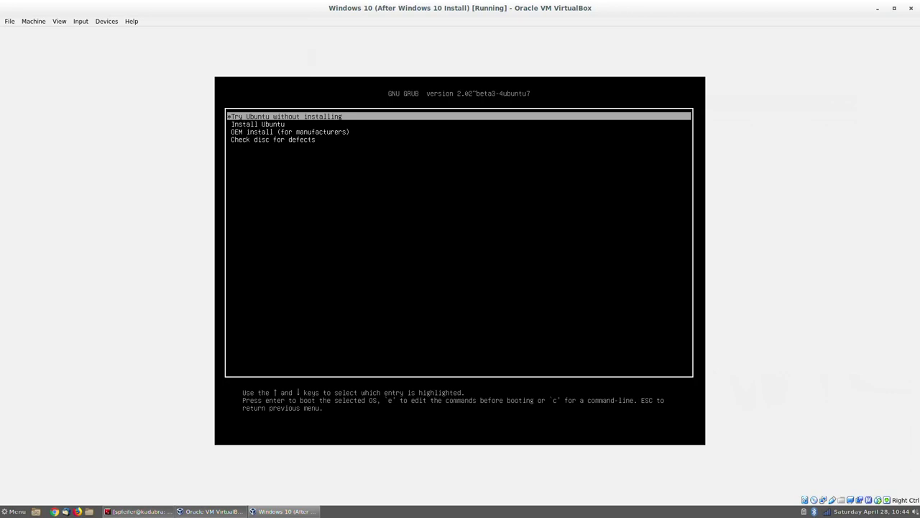
key(Down)
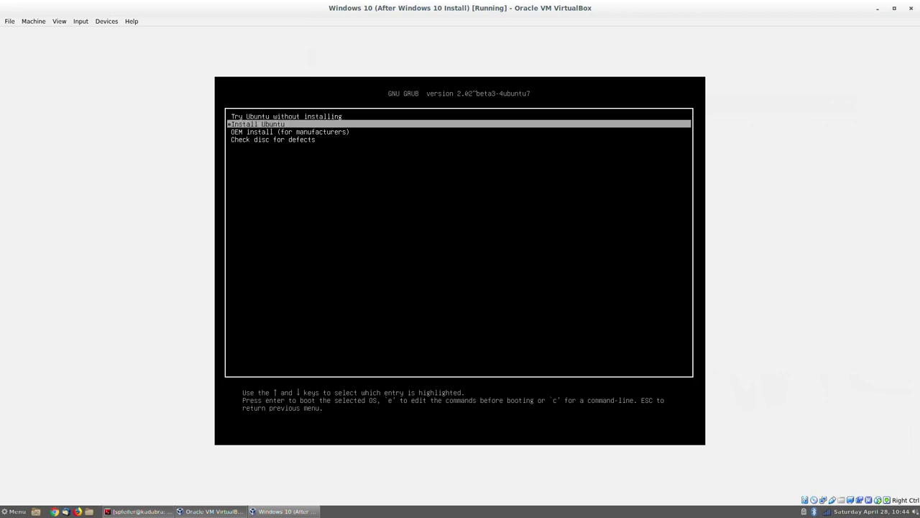
key(Return)
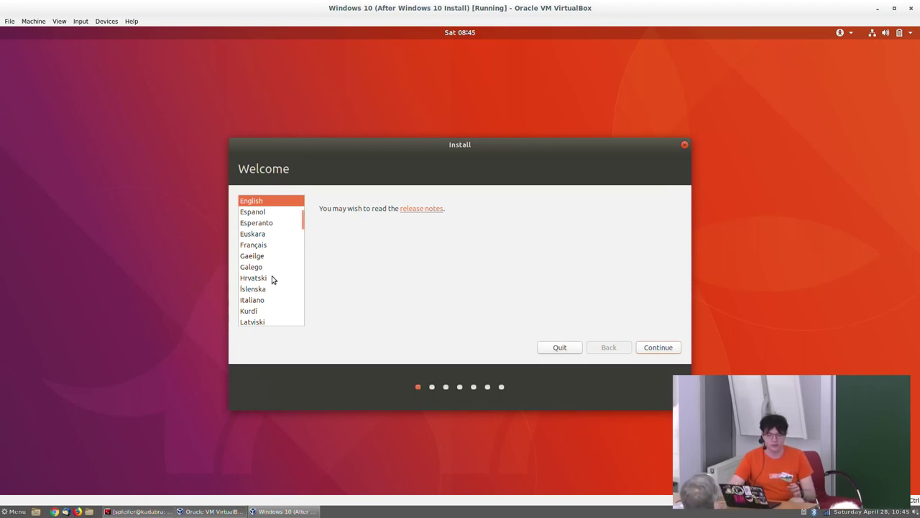
Set the installer language to Deutsch and enable installing third-party software for graphics, Wi-Fi and media
scroll(272, 280, up, 1)
scroll(272, 279, up, 3)
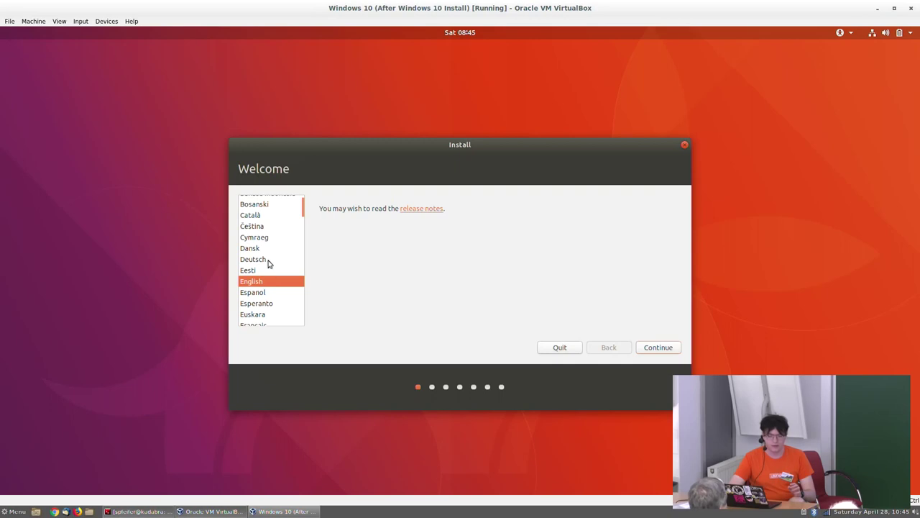
click(268, 260)
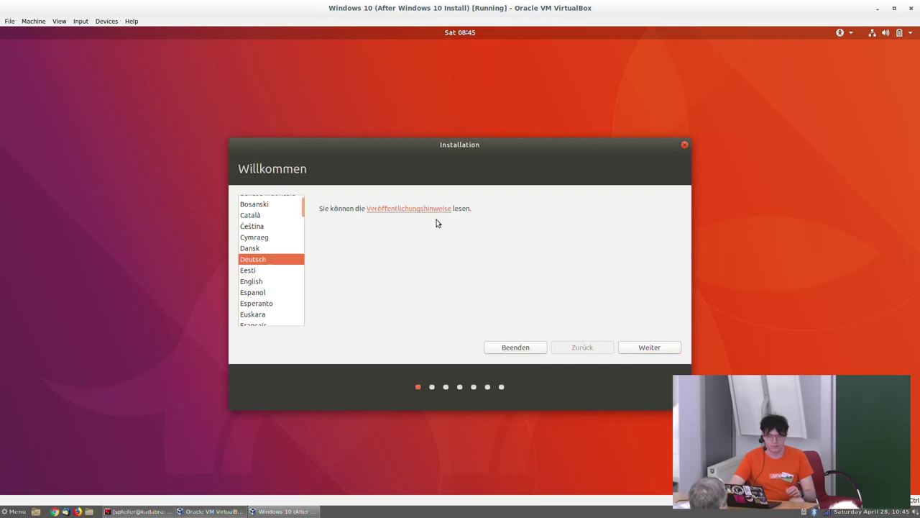
click(651, 346)
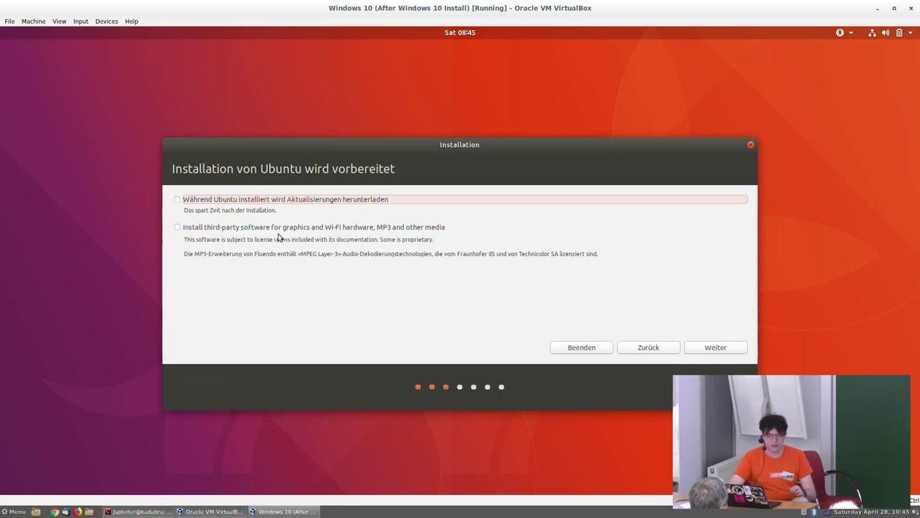
click(429, 232)
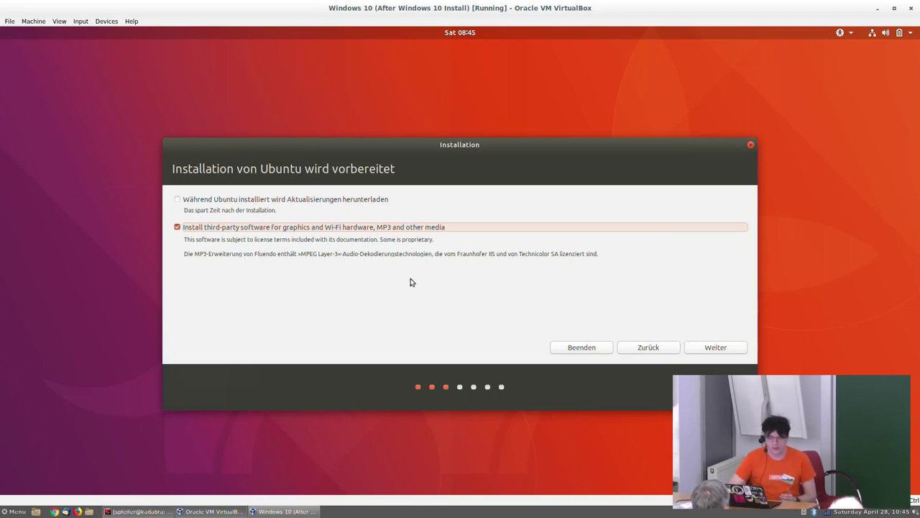
click(715, 348)
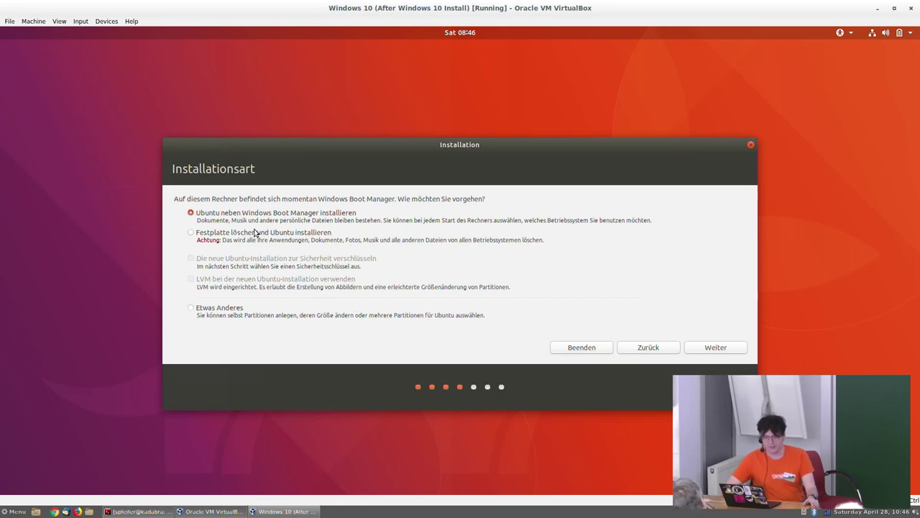
Choose to erase the disk and install Ubuntu, with encryption and LVM enabled for the new installation
click(191, 234)
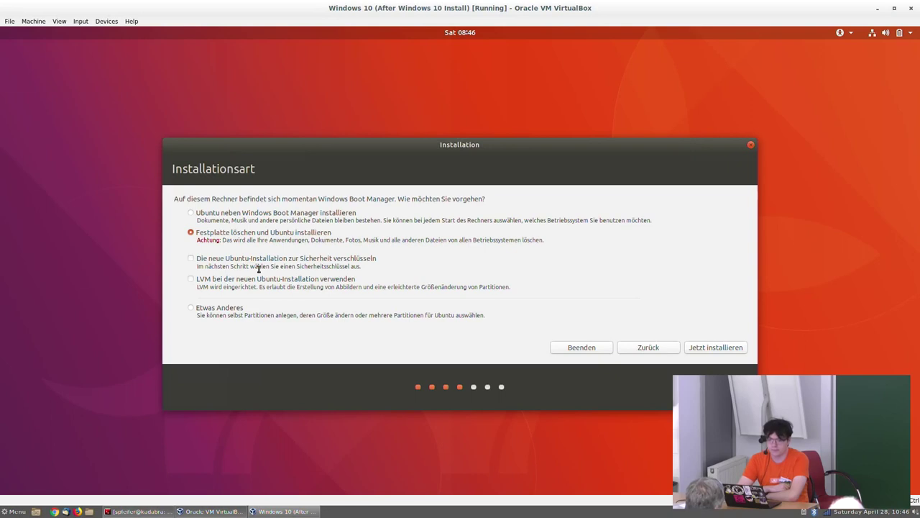
click(338, 259)
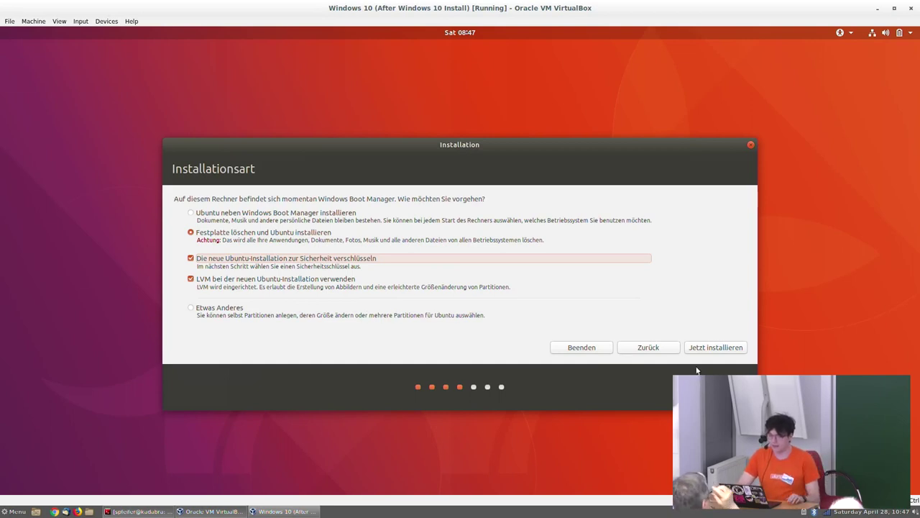
click(707, 345)
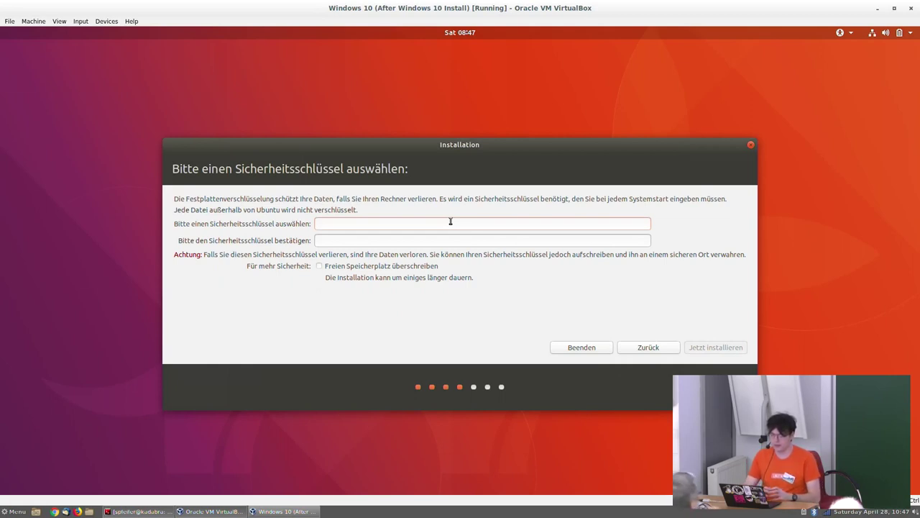
Enter and repeat the disk encryption security key, and approve writing the partition changes to disk
text(●●●●●●●●)
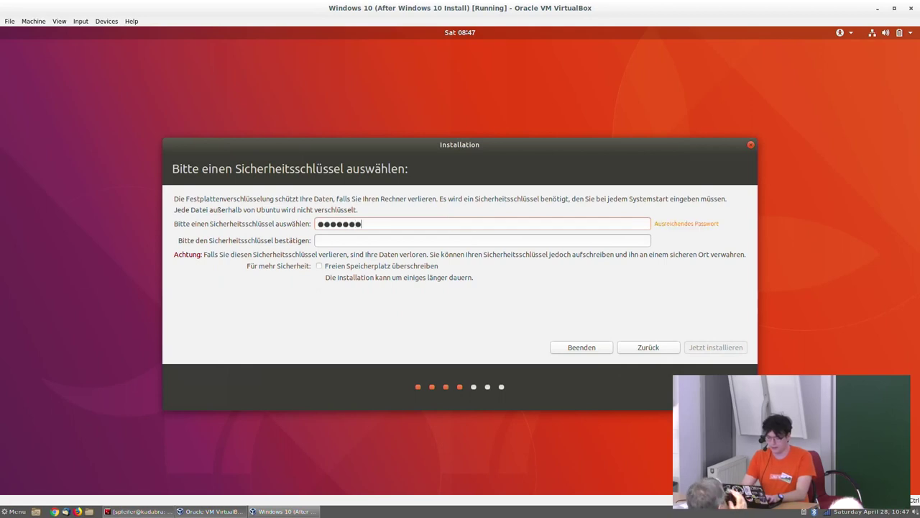
text(●)
key(Tab)
text(●●●●●●●●●)
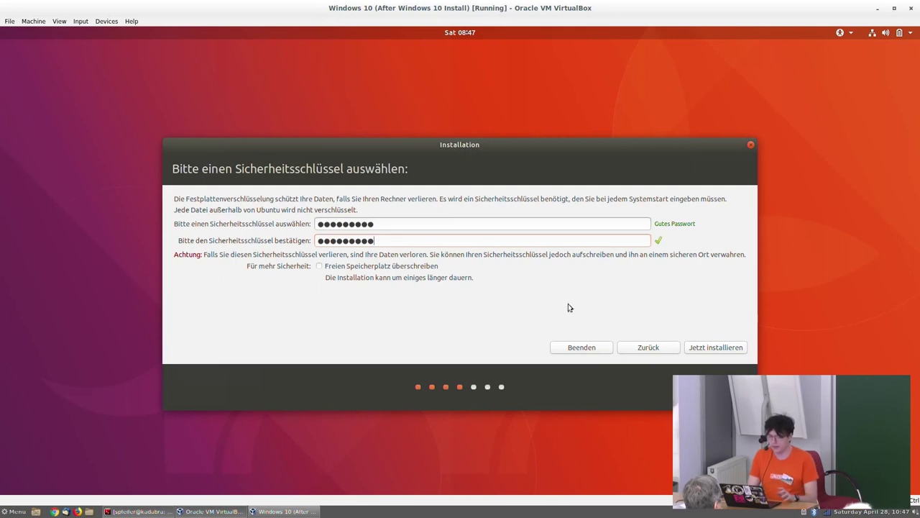
click(719, 349)
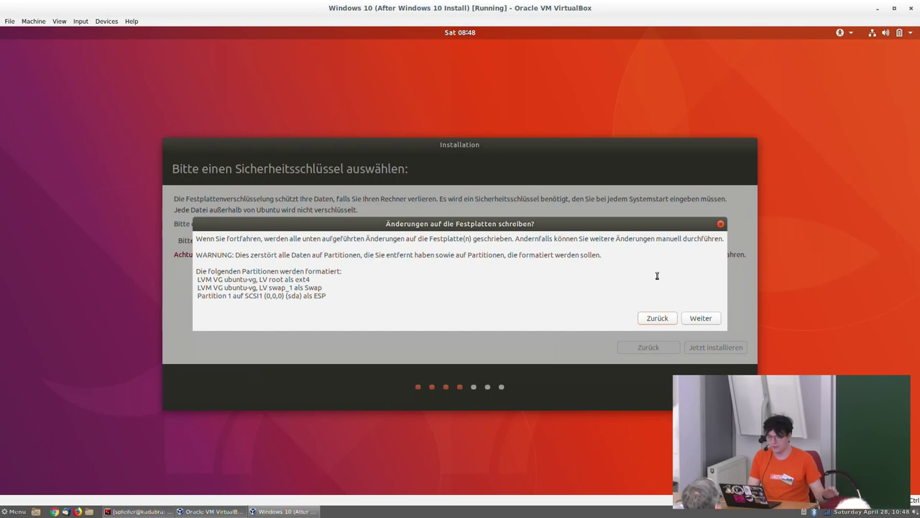
click(697, 321)
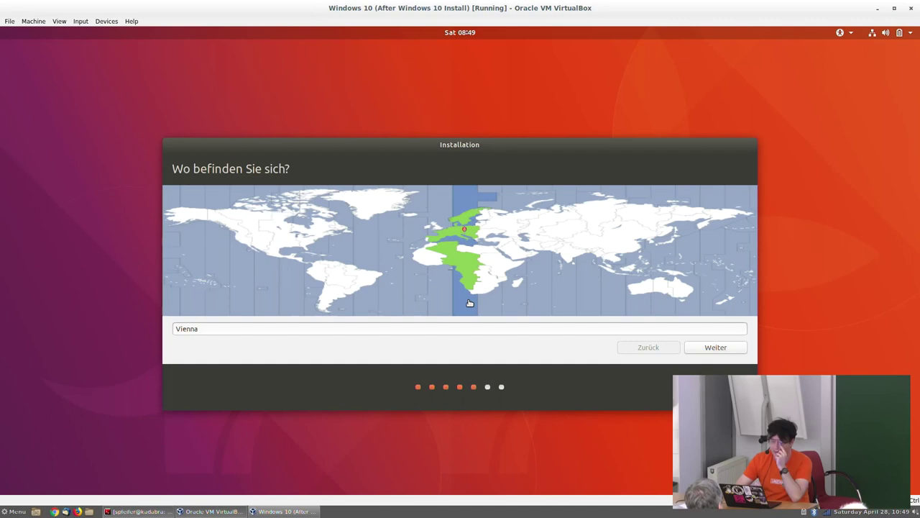
Accept Vienna as the location and select the Deutsch (Österreich) keyboard layout
click(735, 348)
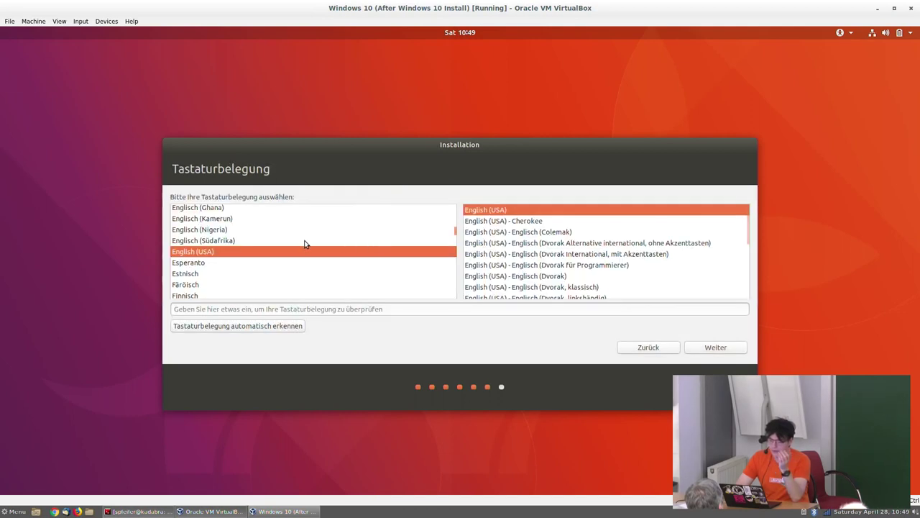
scroll(304, 245, down, 2)
scroll(304, 245, up, 5)
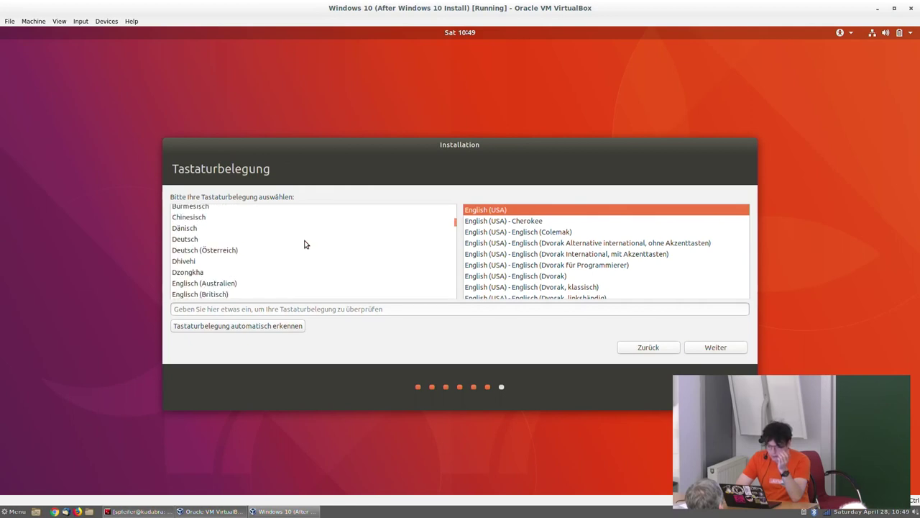
click(237, 250)
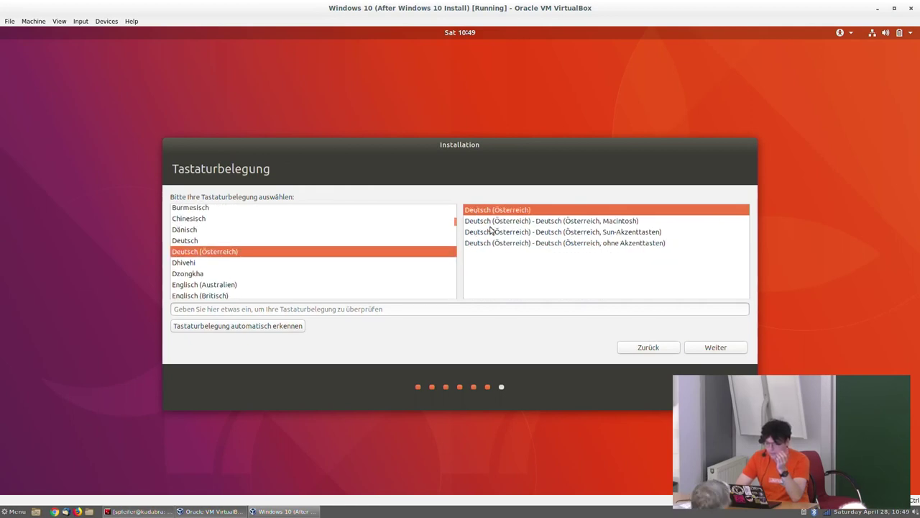
Test the Deutsch (Österreich) keyboard layout by entering yyzz€ in the check field
click(700, 309)
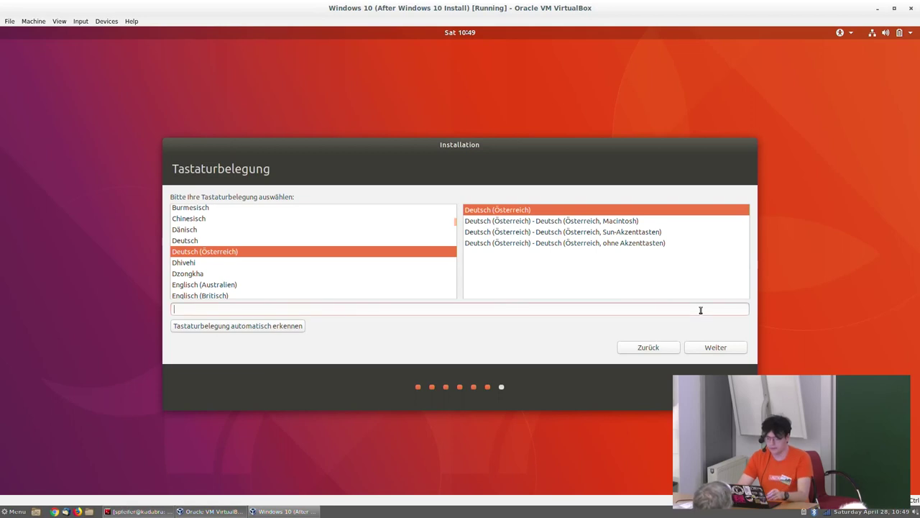
text(y)
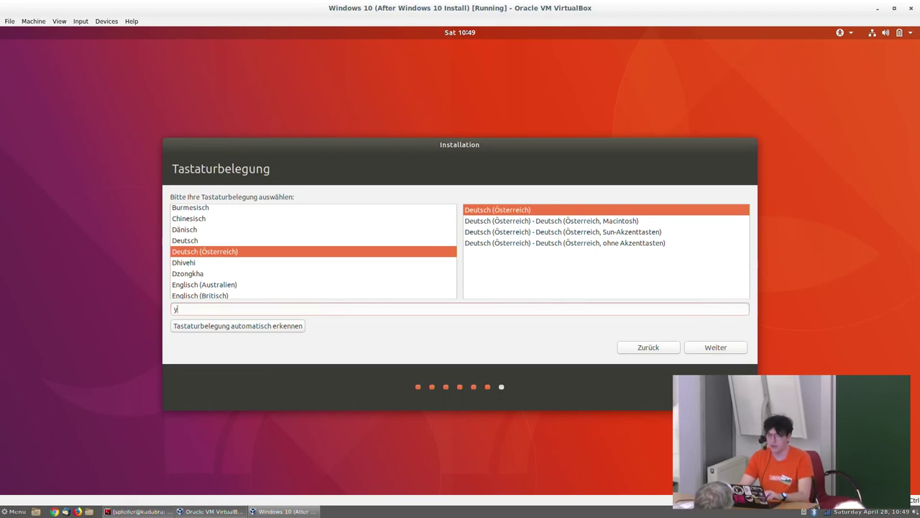
text(yzz()
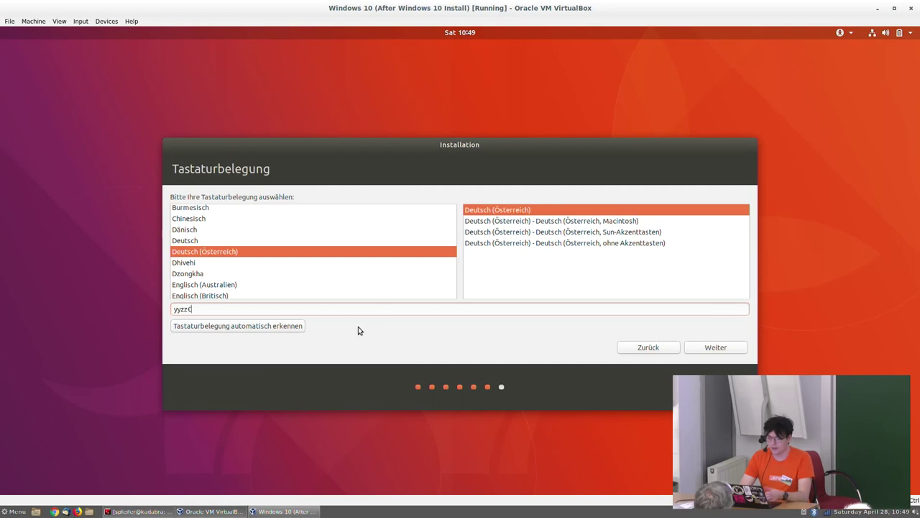
Detect the keyboard layout automatically, answering that the ö key exists, and accept the Deutsch layout
click(283, 325)
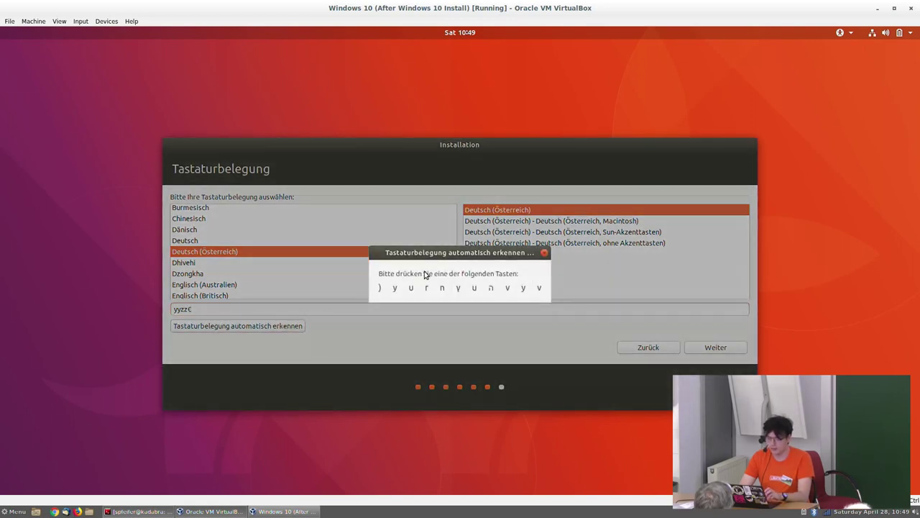
key(y)
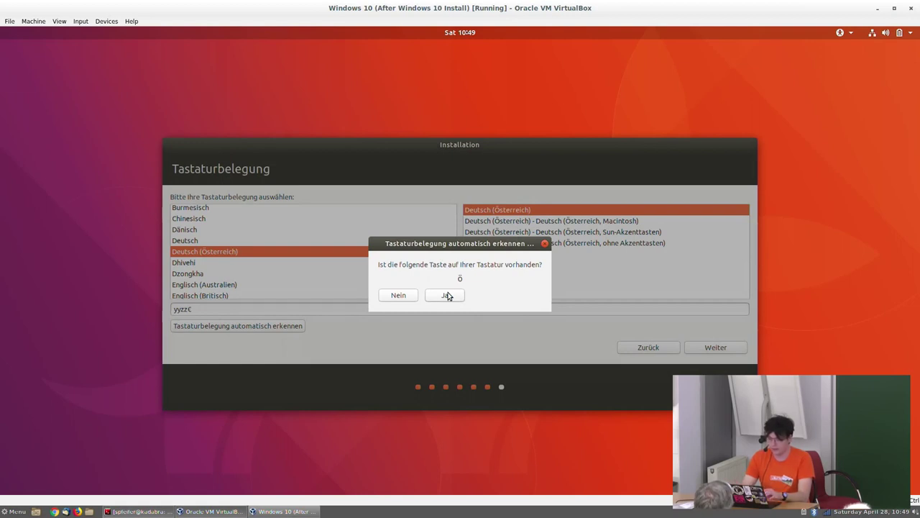
click(446, 295)
key(z)
click(398, 295)
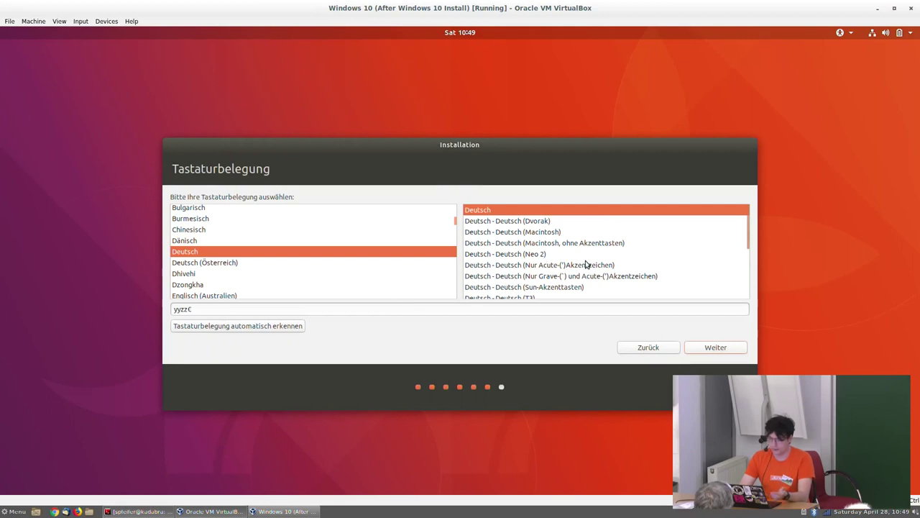
click(722, 348)
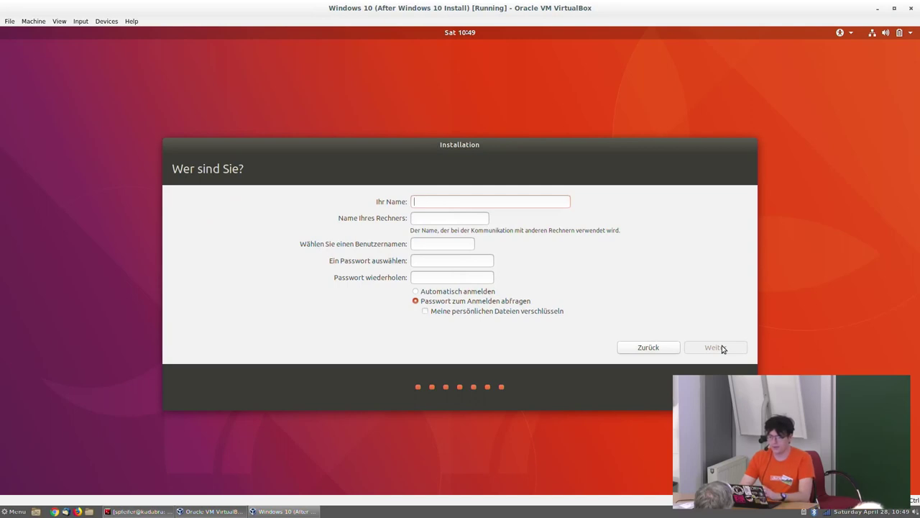
Fill in the user's full name and set the computer name to the first name followed by s-superrechner, keeping the suggested username
text(Seb)
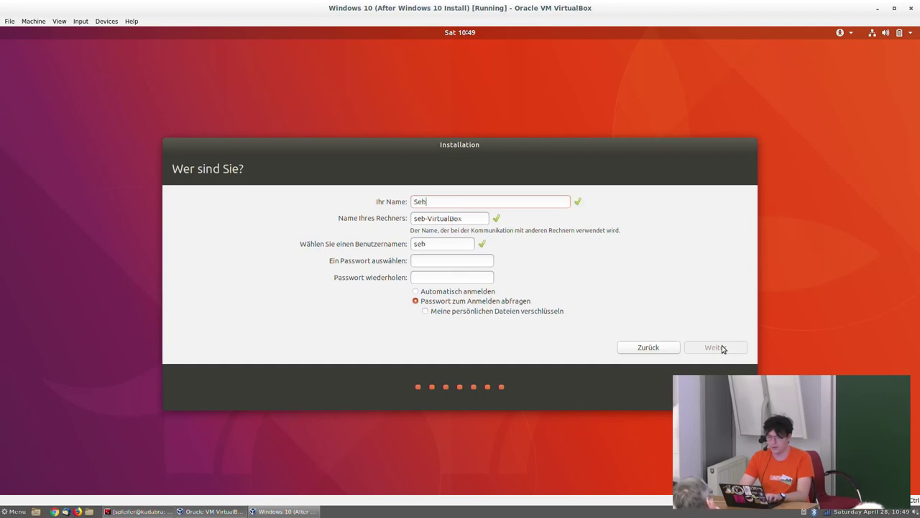
text(astian Elisa Pfeifer)
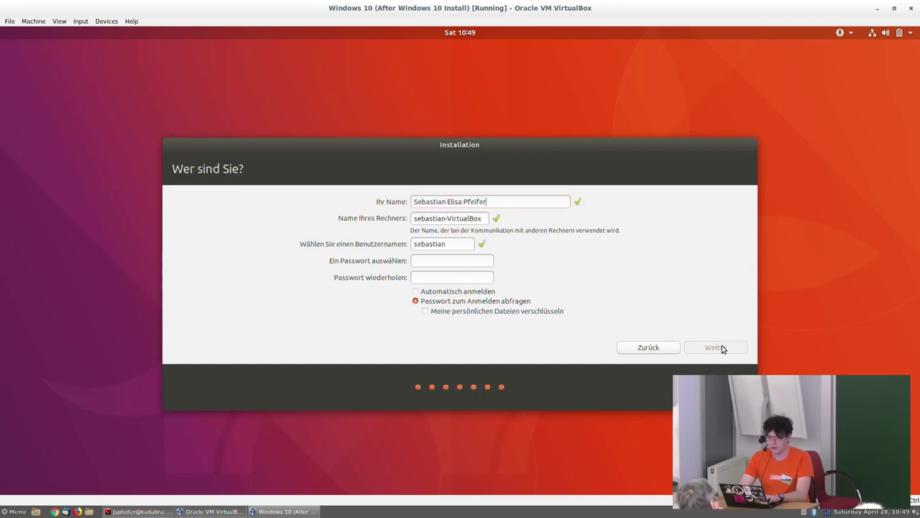
key(Tab)
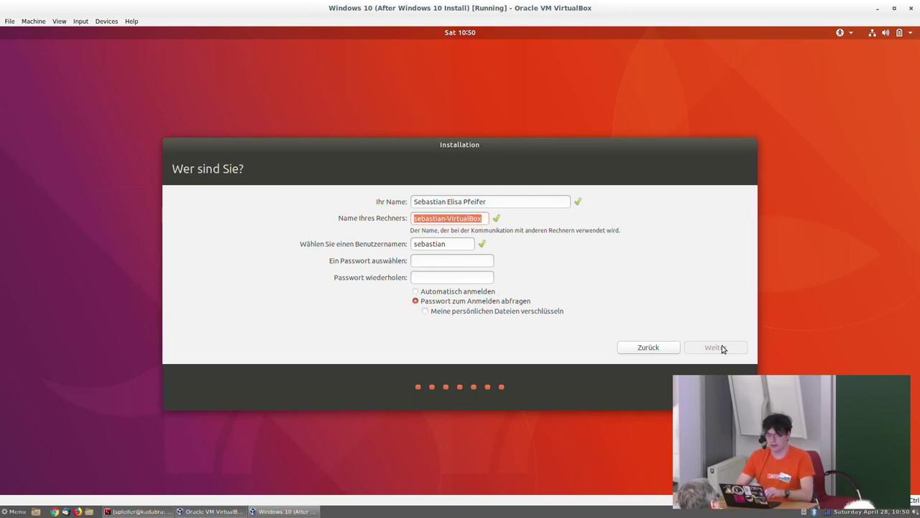
text(sebastian)
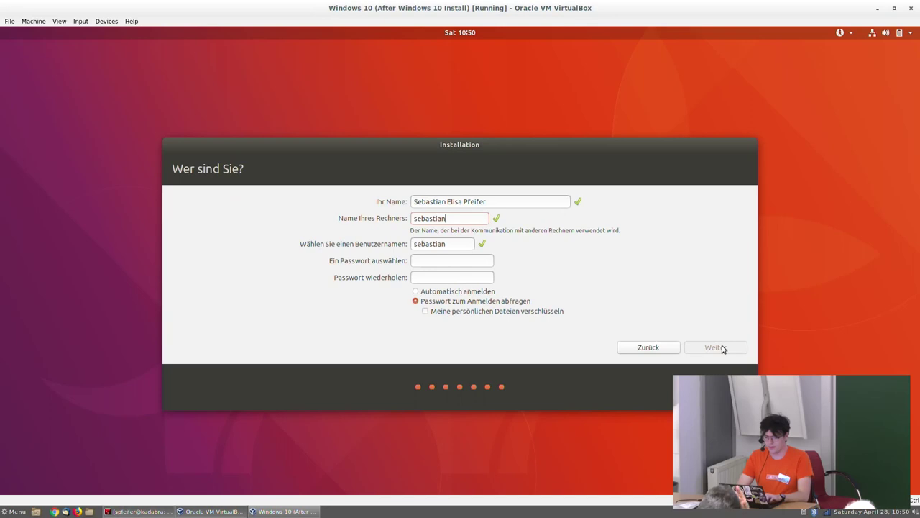
text(s-superrechner)
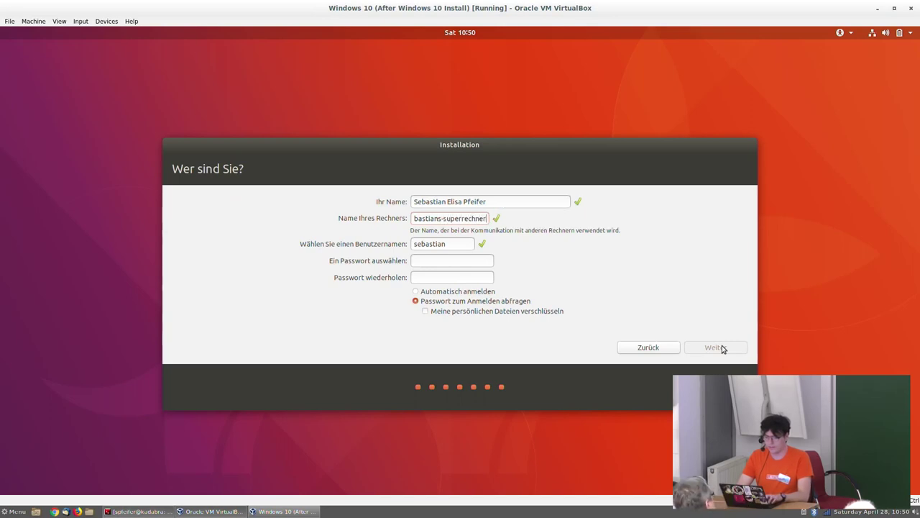
key(Tab)
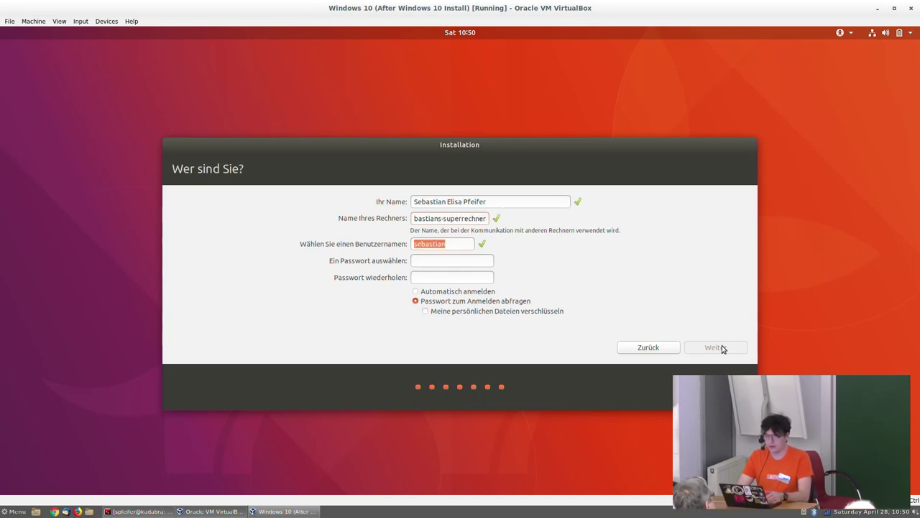
Enter and repeat the account password, continue the installation and expand its detailed log
text(●●●●●●●●●)
key(Tab)
text(●●●●●●●●●)
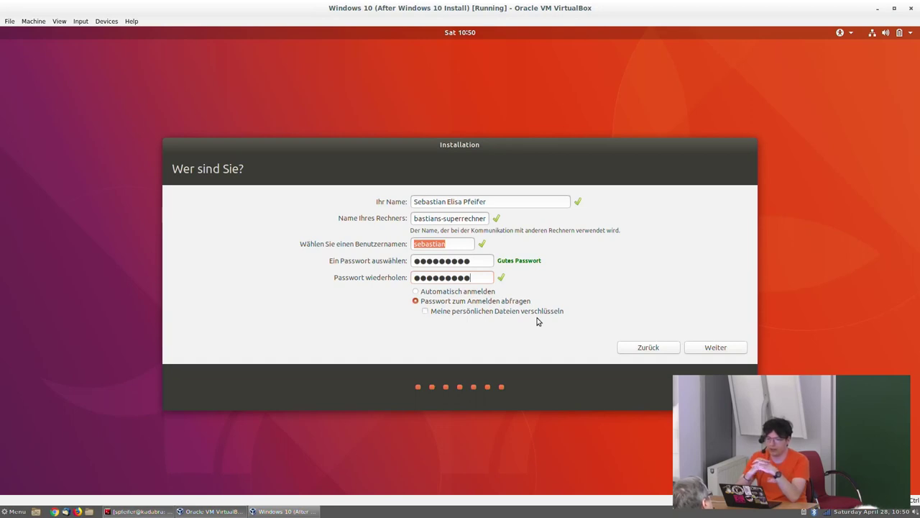
click(699, 351)
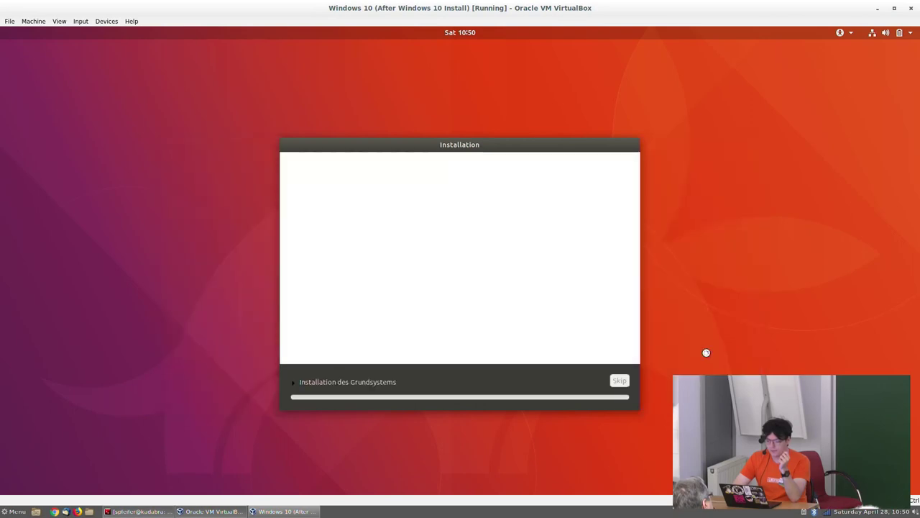
click(382, 382)
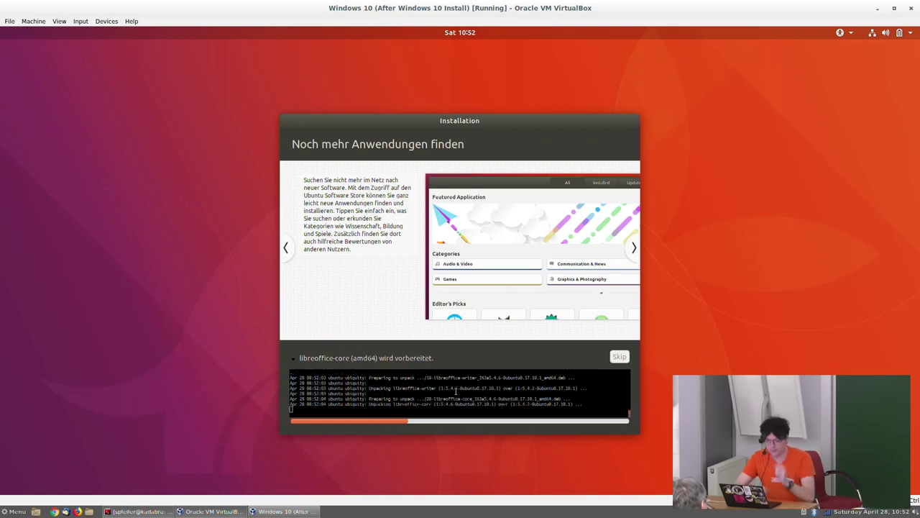
Minimise the virtual machine, switch to the host's file manager and view fb-medientechnik.pdf in Documents, closing it again
click(276, 512)
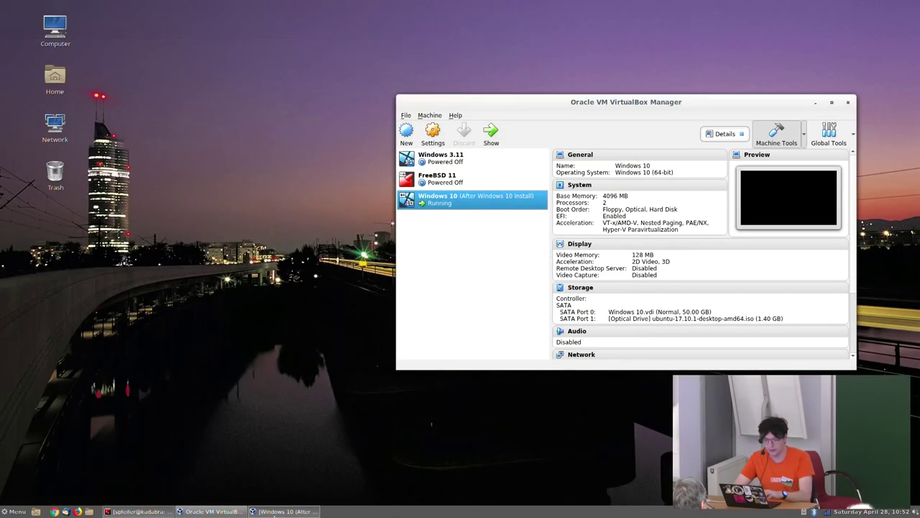
click(205, 426)
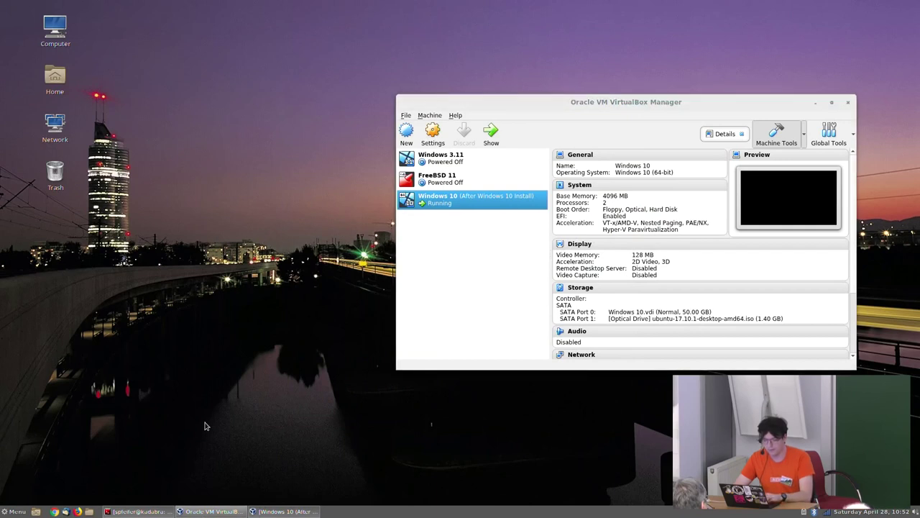
key(super+e)
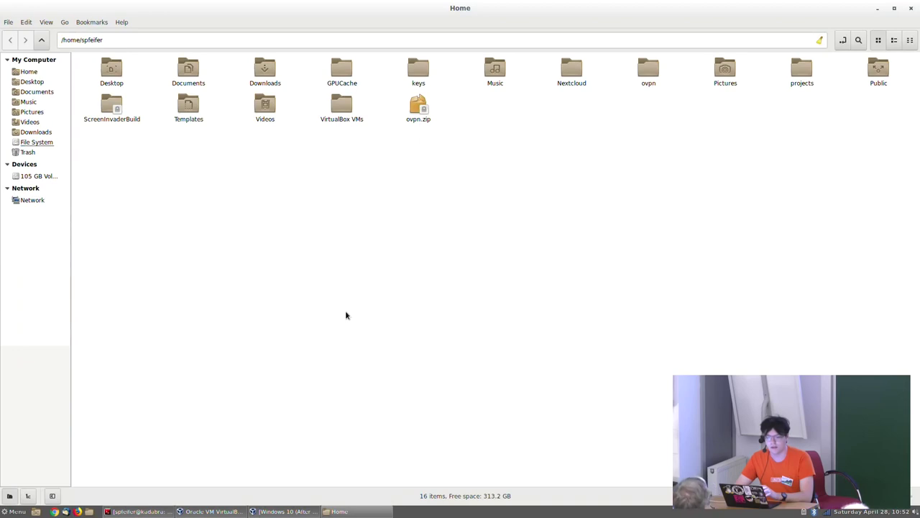
double_click(188, 71)
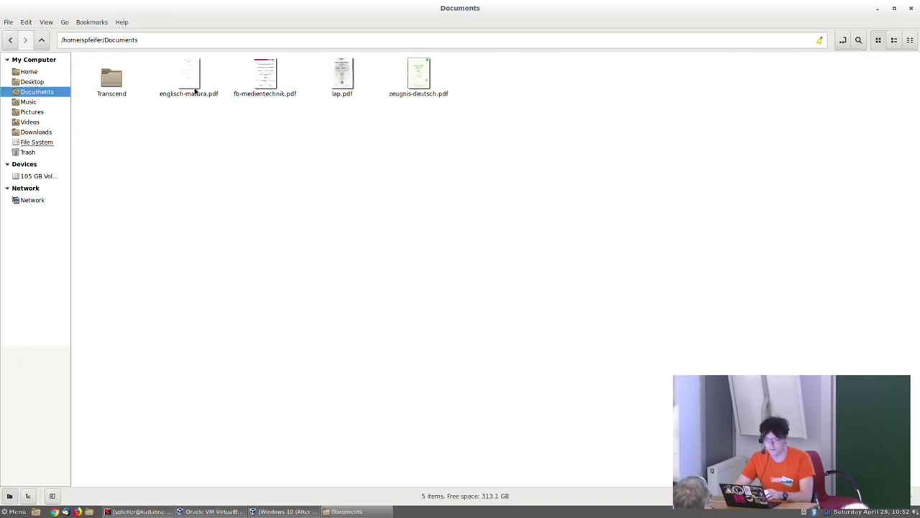
double_click(264, 96)
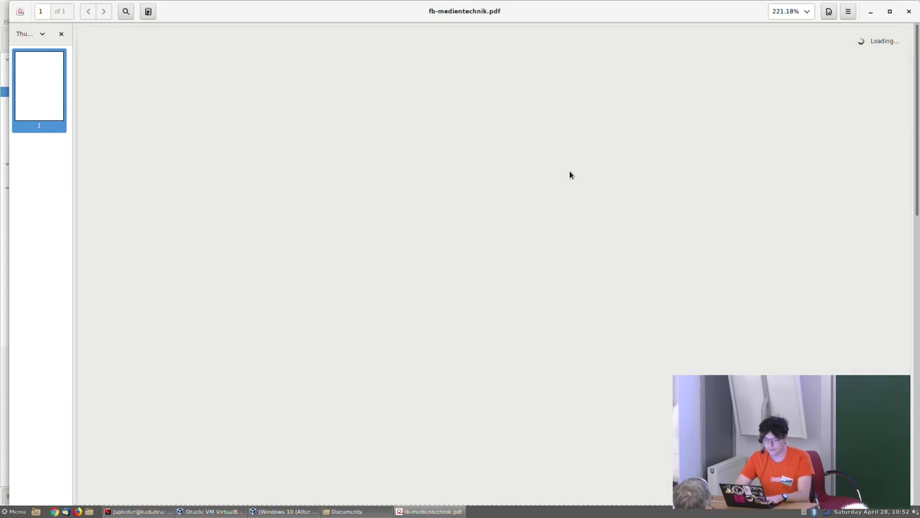
key(ctrl+w)
drag(283, 109, 243, 148)
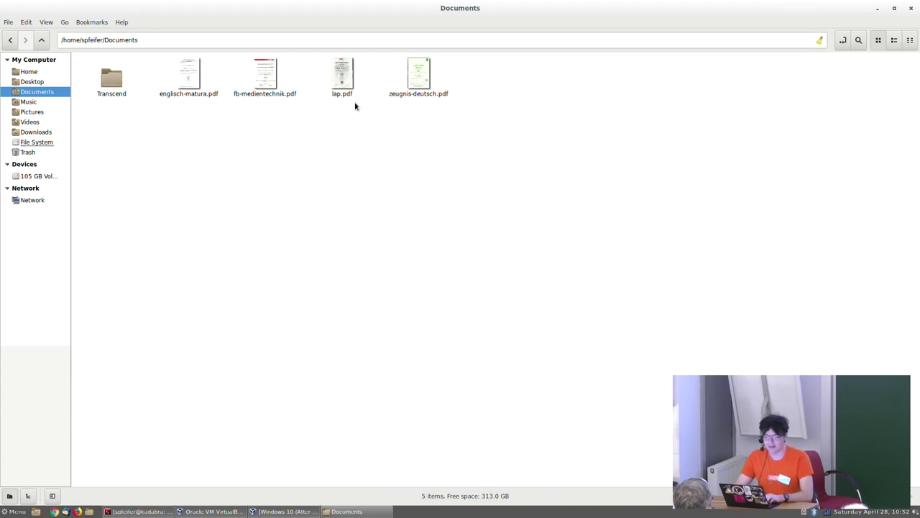
Go to the Downloads folder, read through the invoice PDF and close it
key(alt+Up)
key(Right)
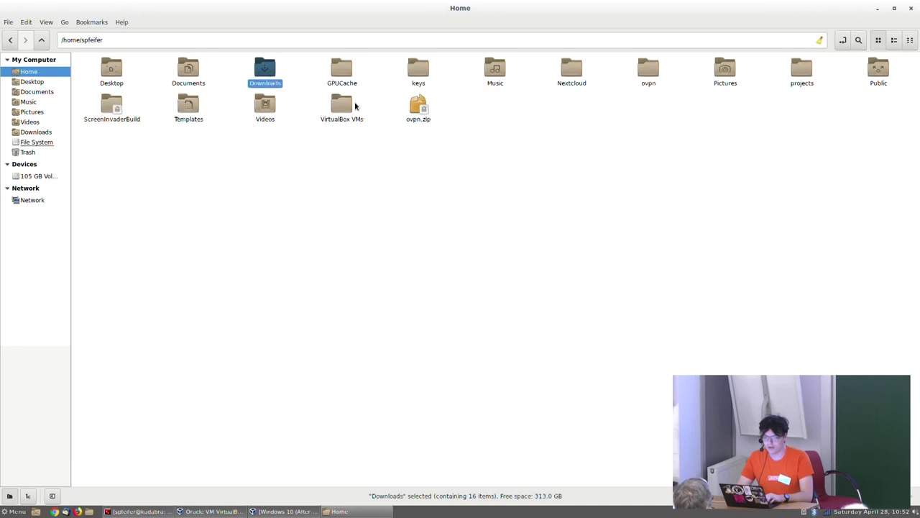
key(Return)
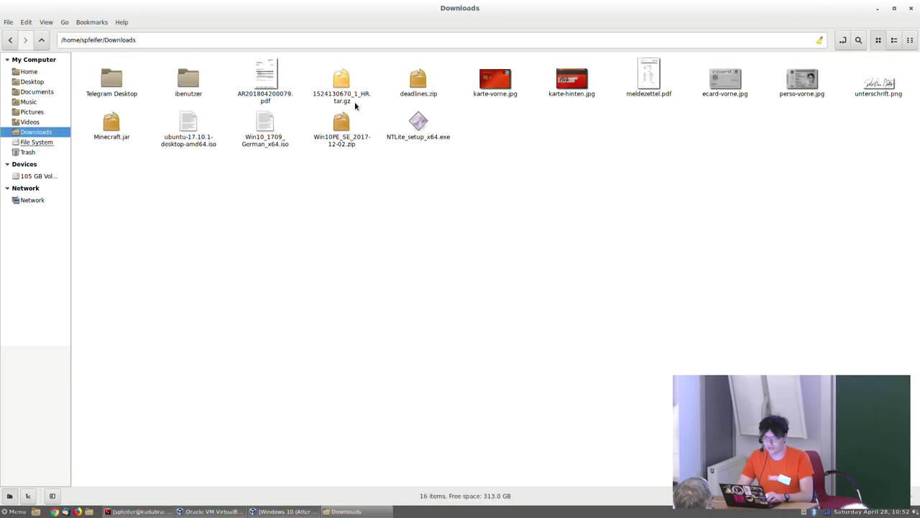
double_click(266, 81)
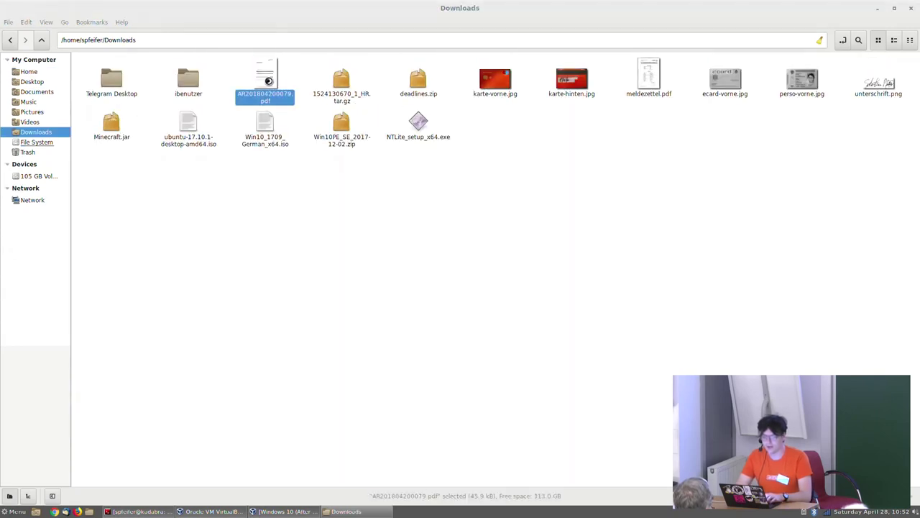
scroll(350, 140, down, 8)
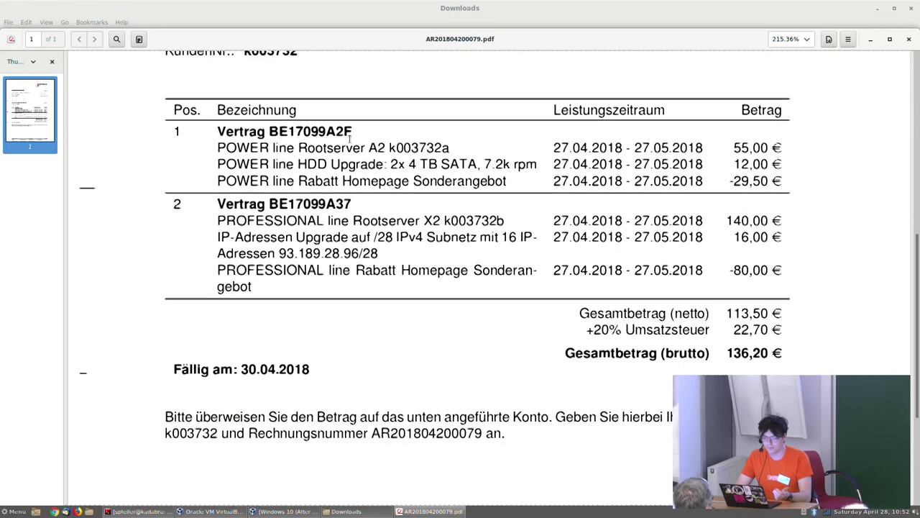
scroll(350, 140, down, 5)
key(ctrl+w)
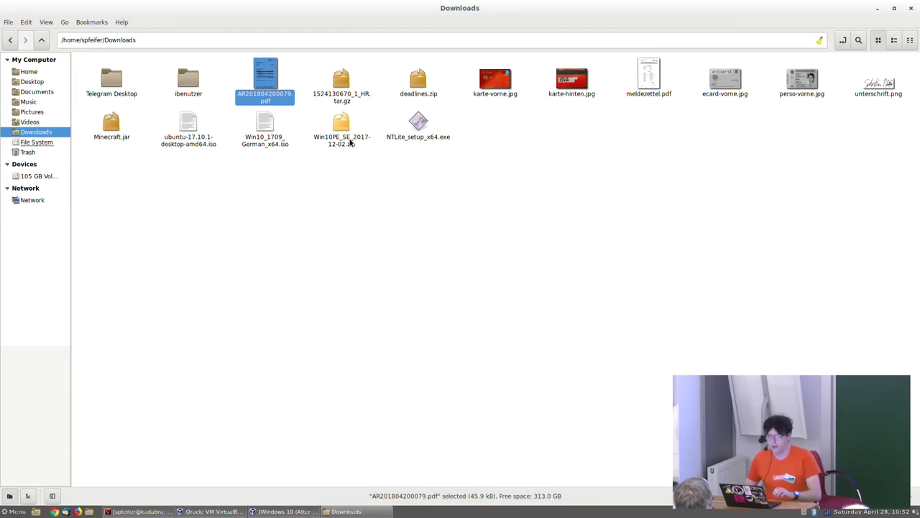
View the bank card photo karte-vorne.jpg in Downloads and close it
key(Right)
key(Right)
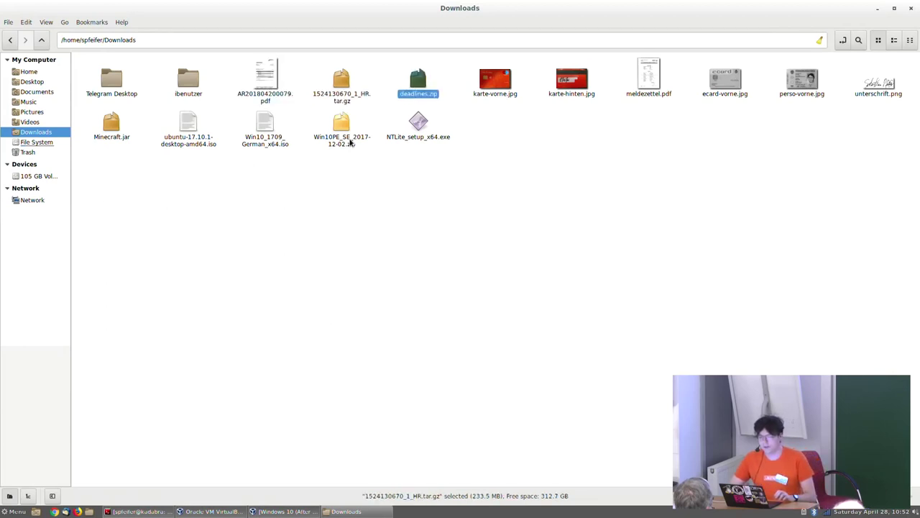
key(Right)
key(Return)
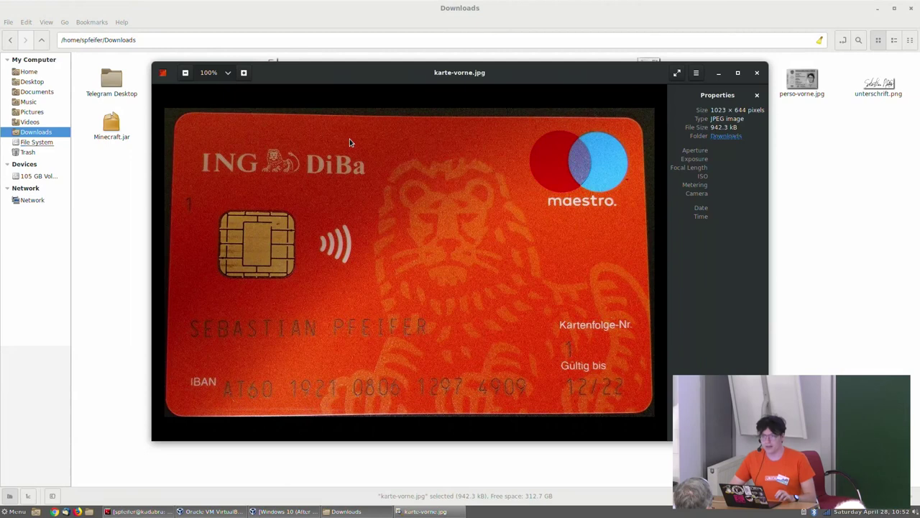
key(Escape)
View the identity card scan perso-vorne.jpg, close it and return to the home folder
key(Right)
key(Right)
key(Right)
key(Right)
key(Return)
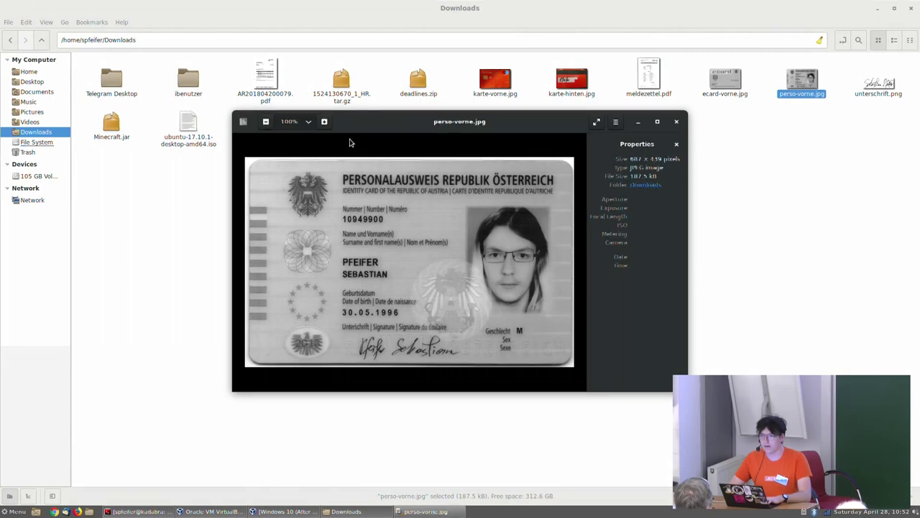
key(Escape)
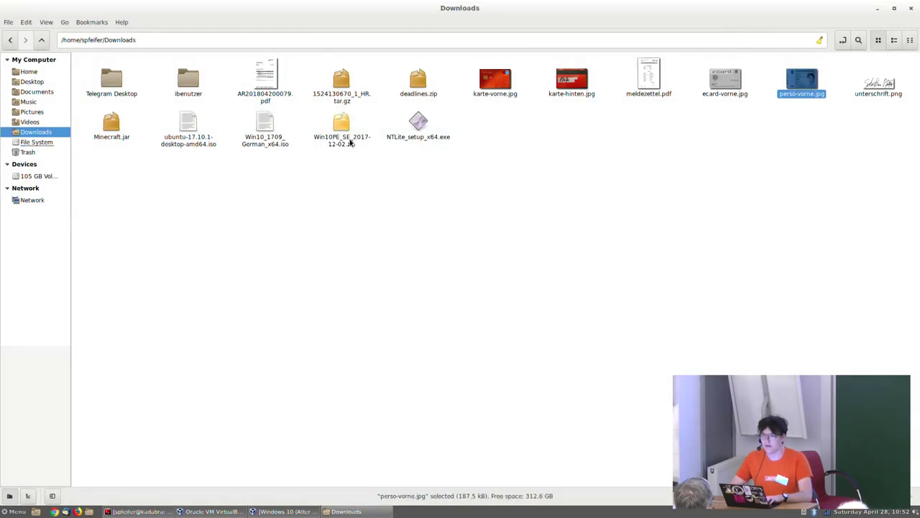
key(alt+Up)
Switch between the virtual machine and the Home folder window to check the Ubuntu installation progress
click(284, 511)
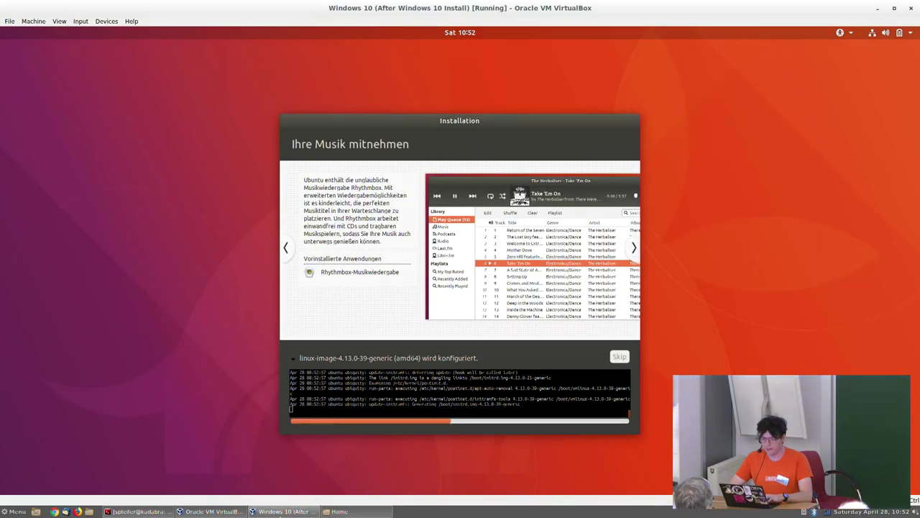
mouse_move(284, 511)
click(284, 511)
click(514, 290)
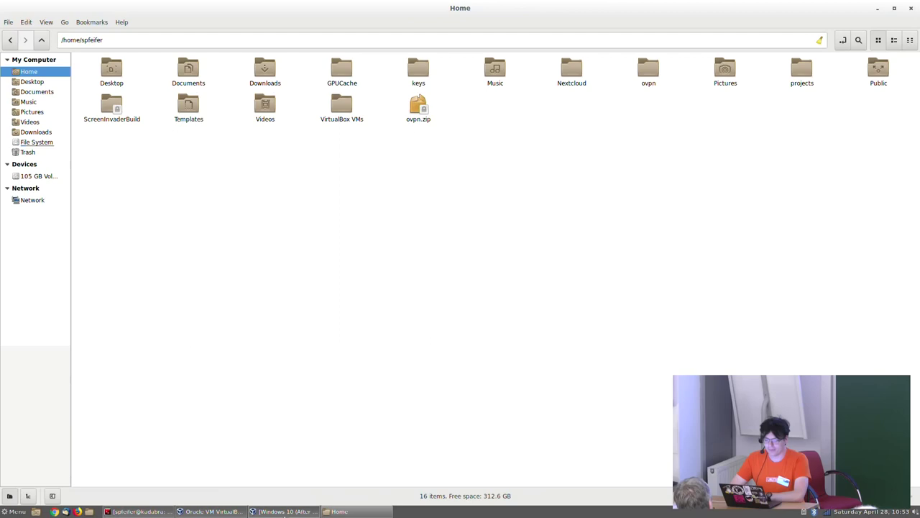
click(284, 511)
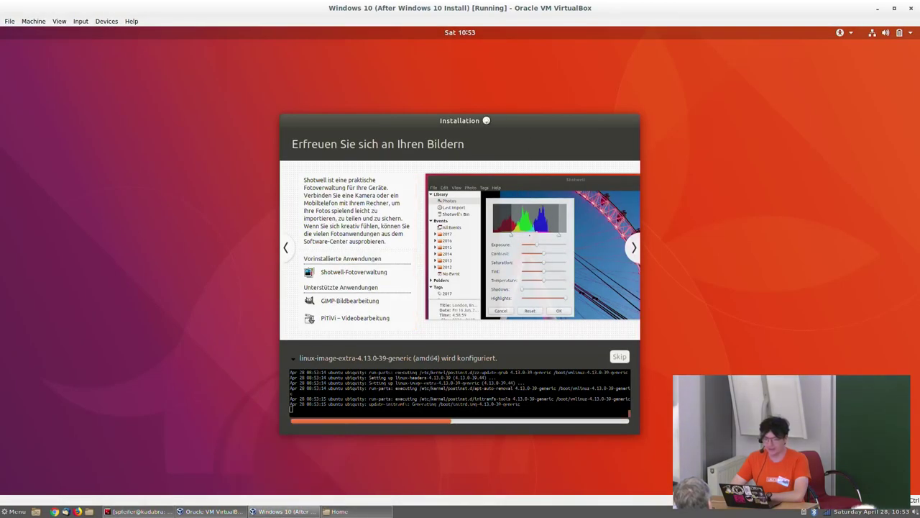
mouse_move(349, 512)
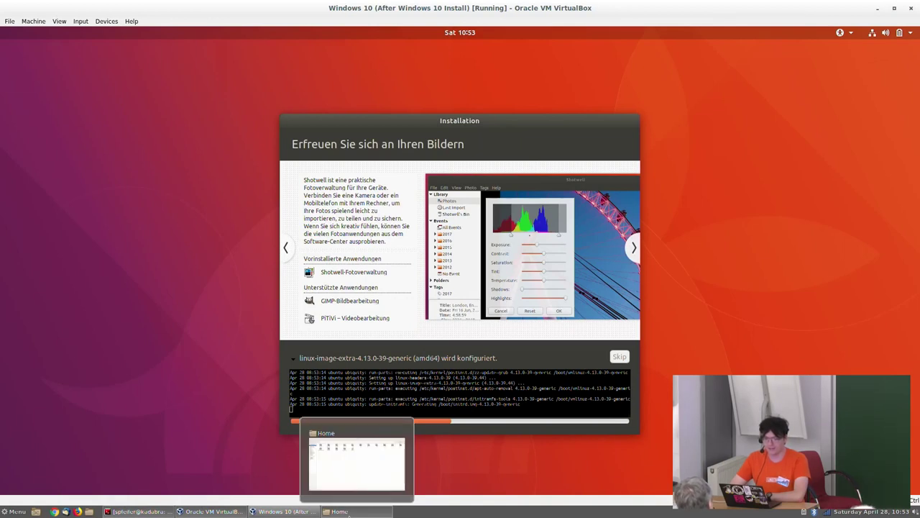
click(349, 512)
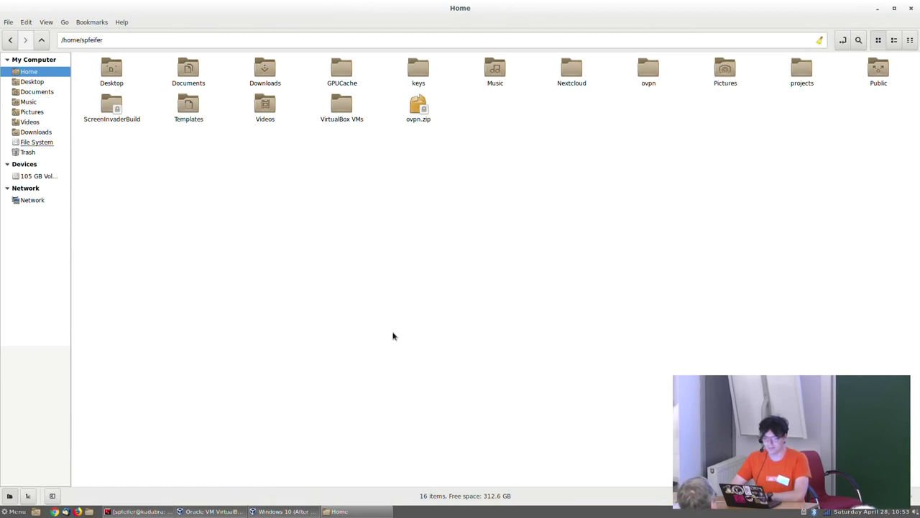
click(284, 511)
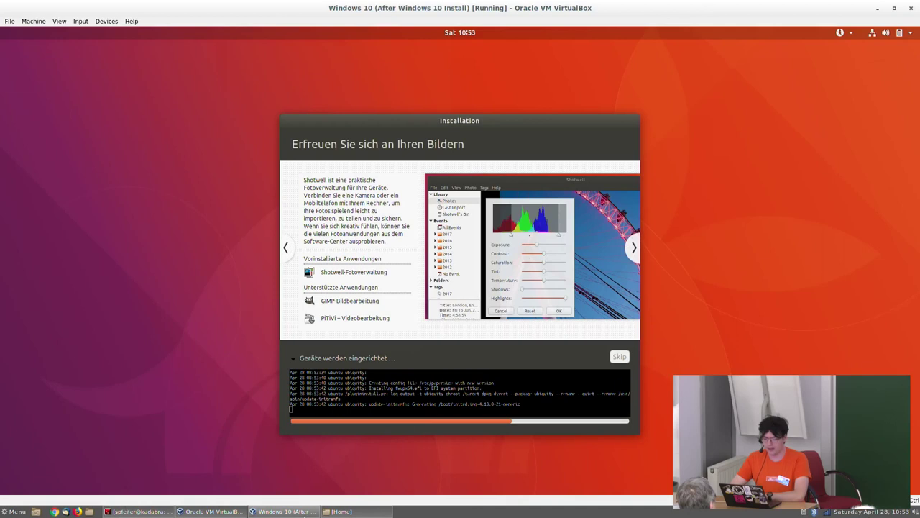
Minimise the virtual machine and VirtualBox Manager to reveal the host desktop, and look at its application menu
click(284, 511)
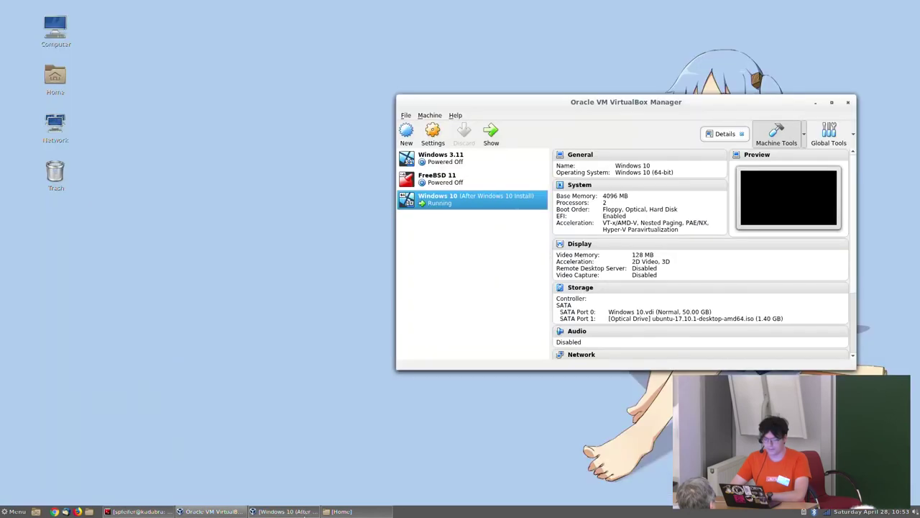
click(815, 103)
key(super)
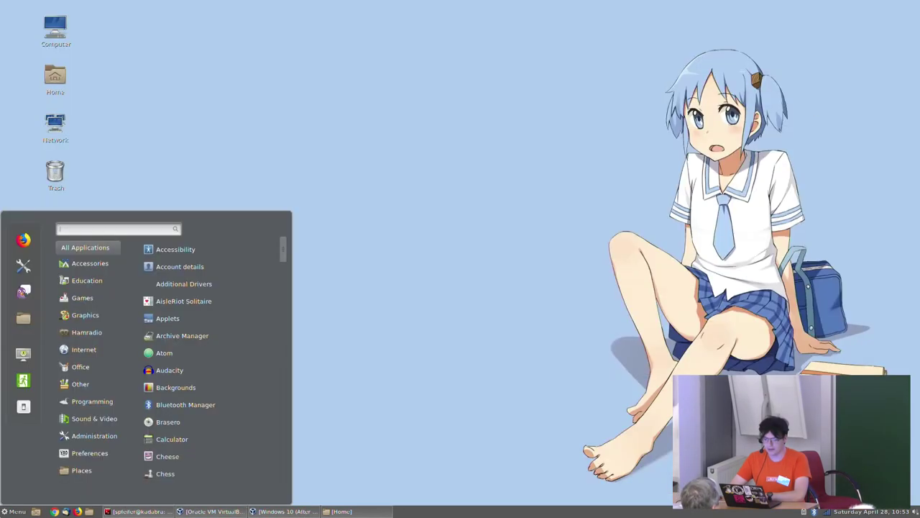
key(Escape)
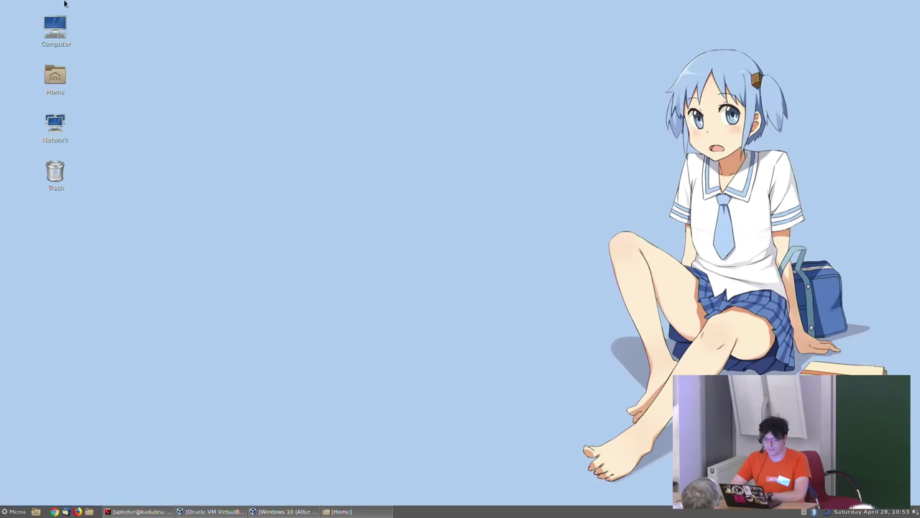
View the host's drives under Computer and close that window
double_click(52, 35)
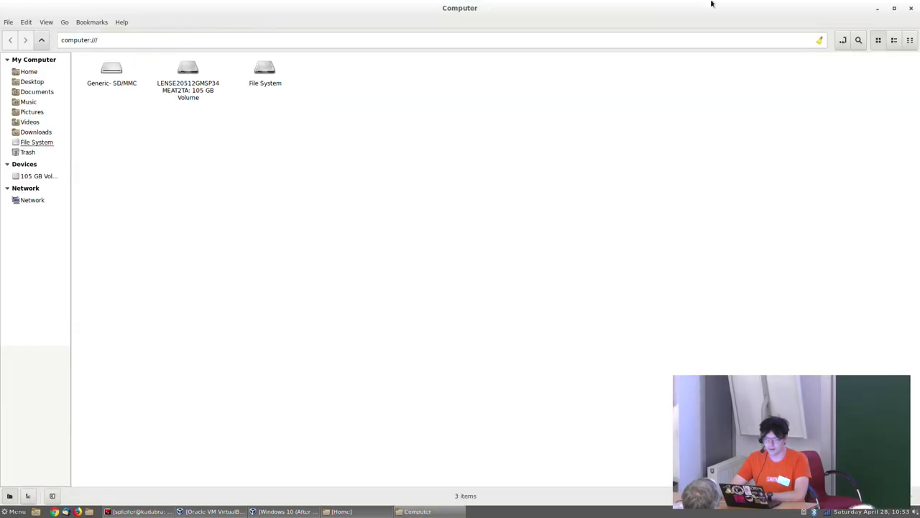
click(911, 8)
mouse_move(369, 513)
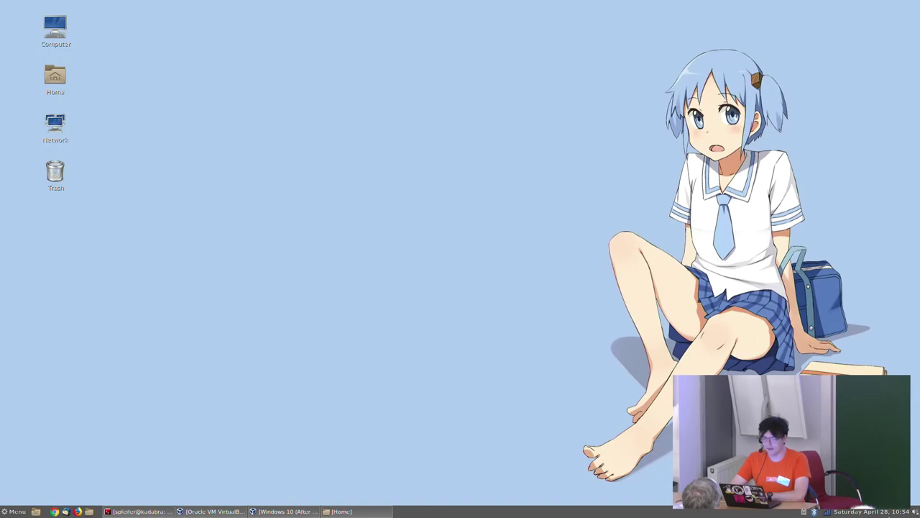
View the host's network connections, then check the Ubuntu installation progress in the virtual machine and minimise it again
click(829, 513)
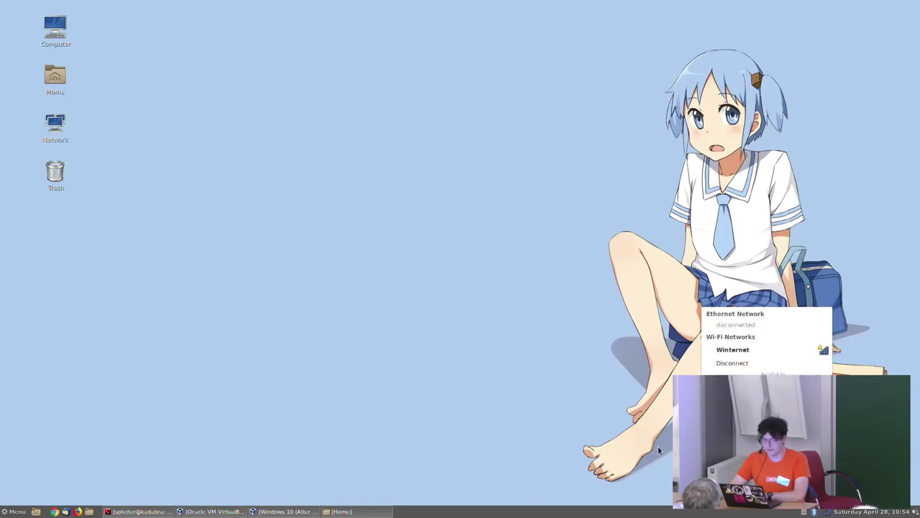
click(659, 450)
click(286, 511)
mouse_move(286, 511)
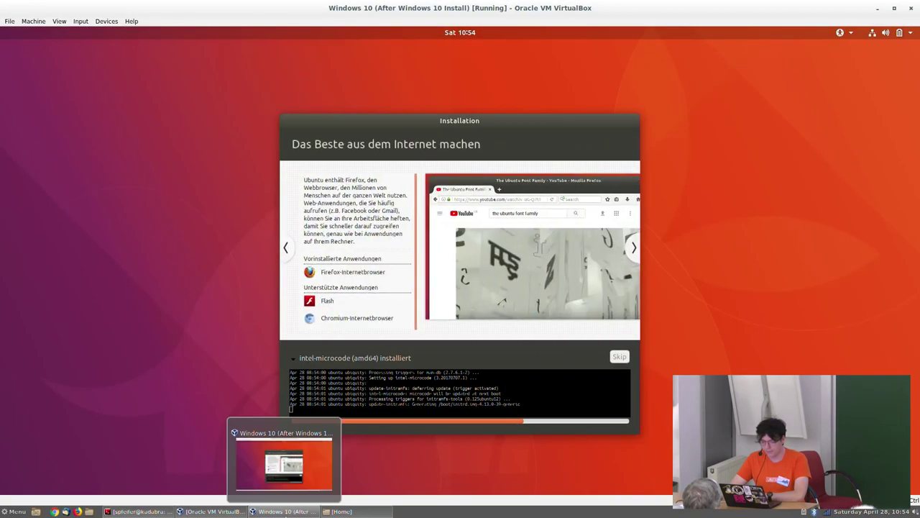
click(286, 511)
drag(312, 326, 384, 211)
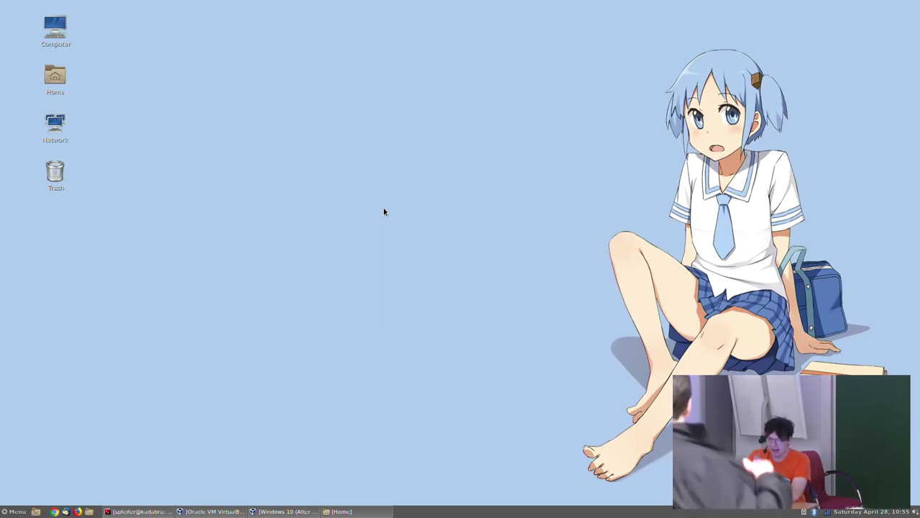
Bring up the virtual machine and restart it from the completed Ubuntu installation
click(284, 511)
mouse_move(284, 511)
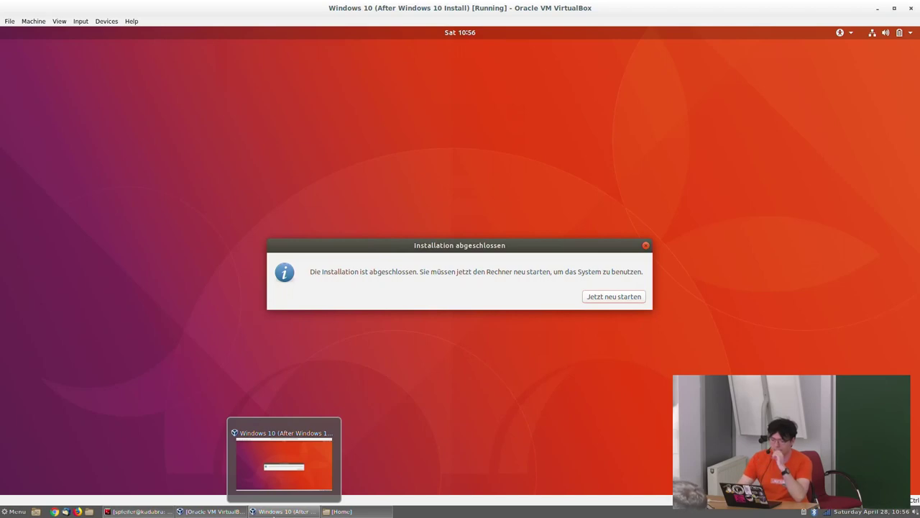
click(611, 300)
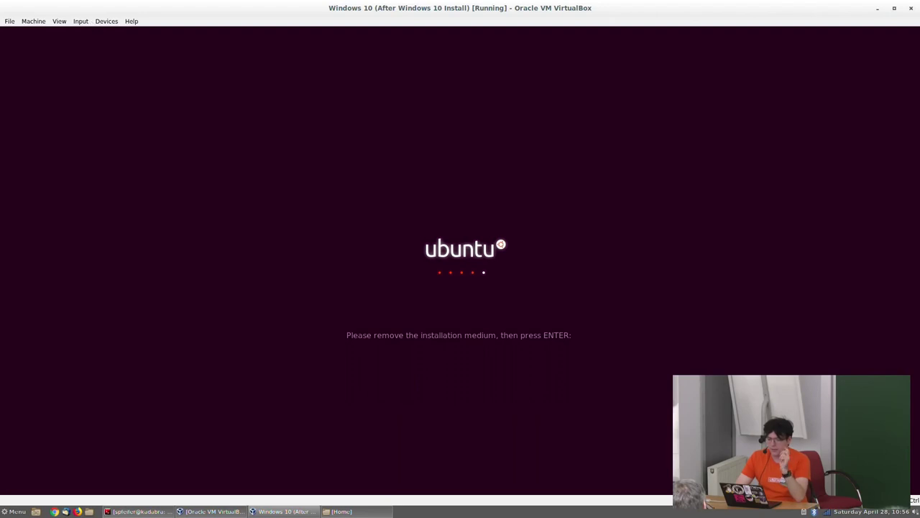
Remove the installation medium from the virtual machine's optical drive and continue the restart
click(106, 21)
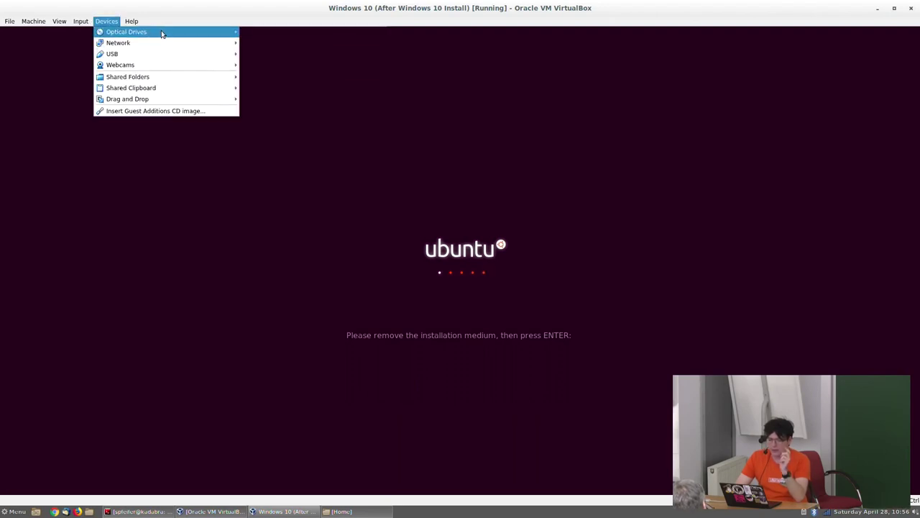
mouse_move(164, 32)
click(273, 44)
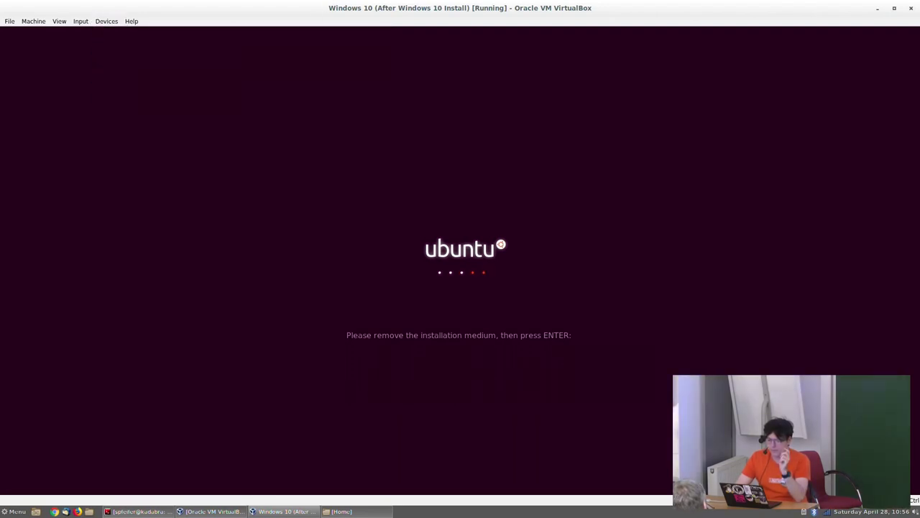
key(Return)
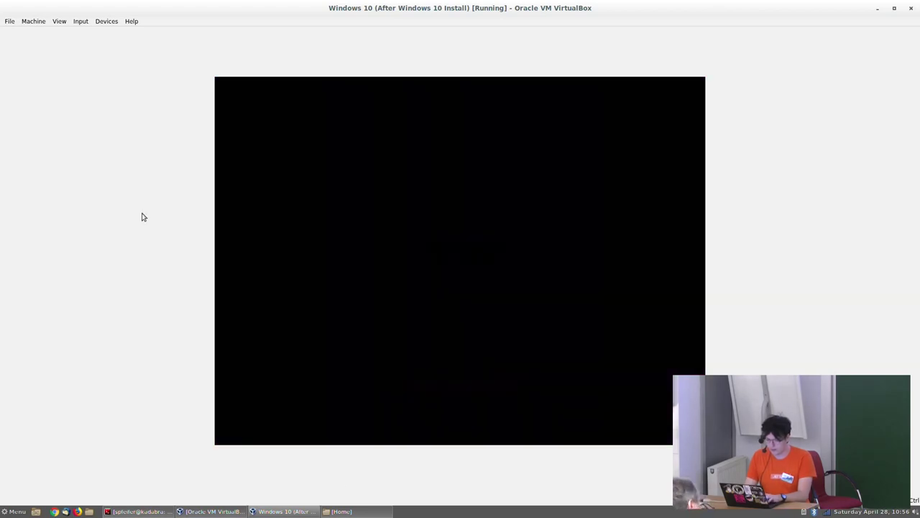
key(Return)
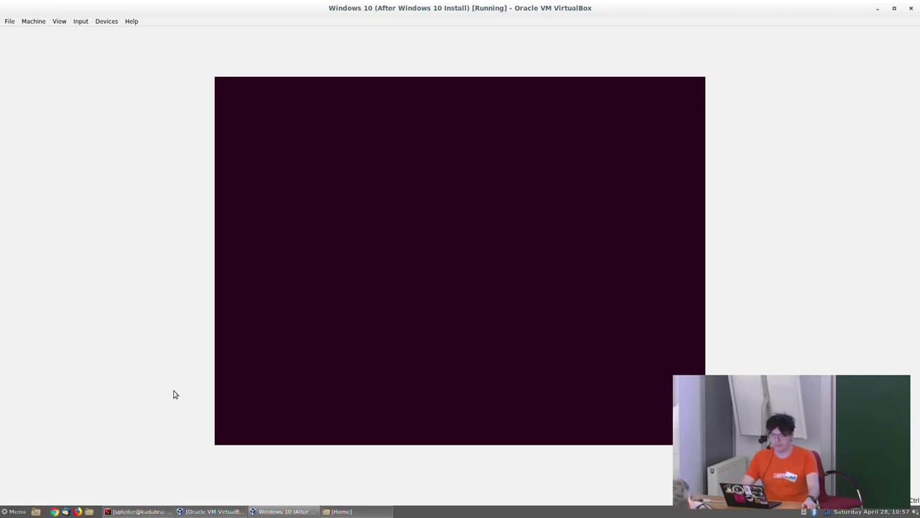
Close the virtual machine by powering it off
click(911, 8)
click(447, 247)
click(538, 277)
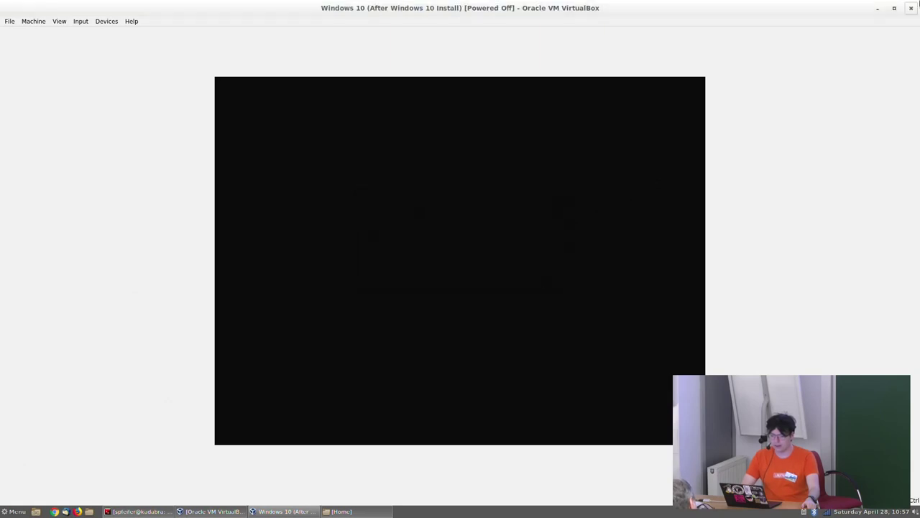
Log out of the host's desktop session, closing the remaining Home window and repeating the logout
click(13, 511)
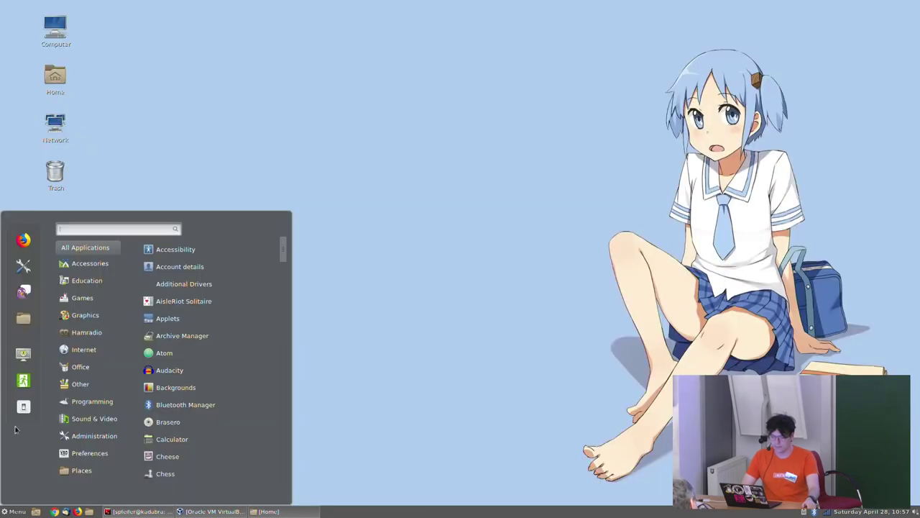
click(22, 381)
click(511, 279)
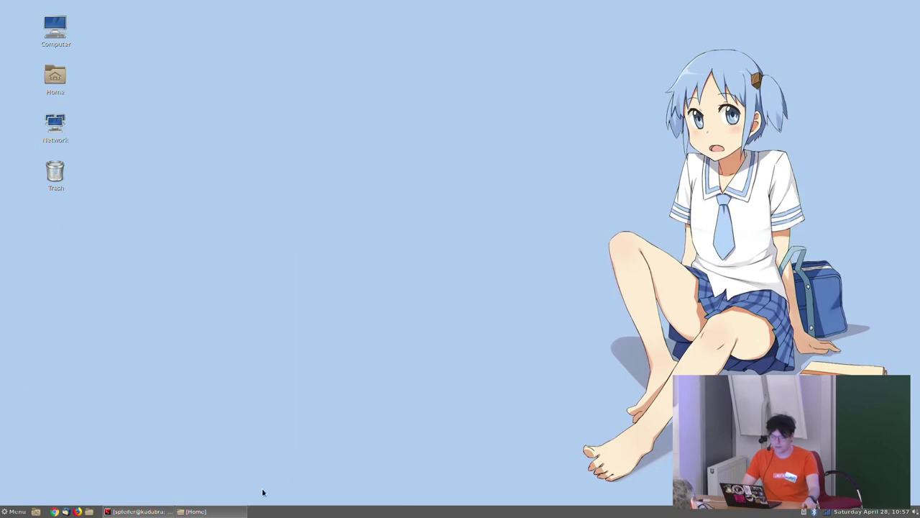
click(238, 511)
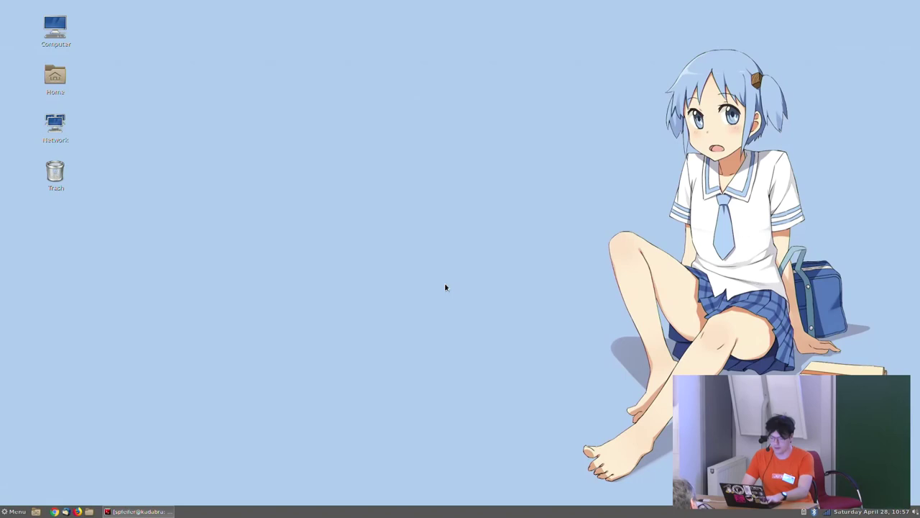
click(14, 511)
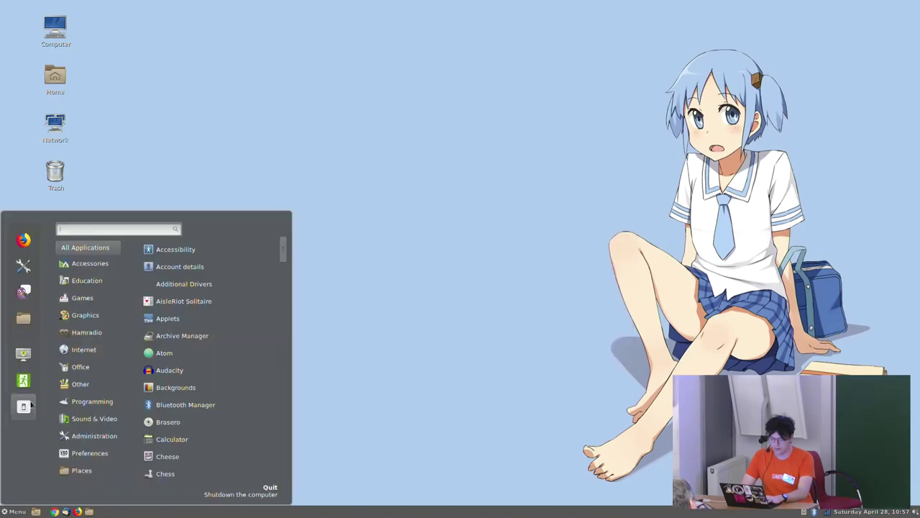
click(23, 379)
click(507, 281)
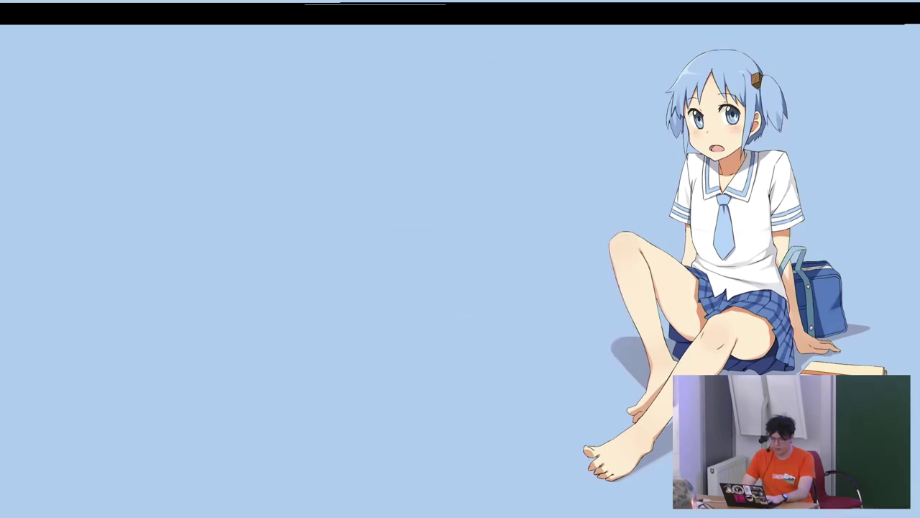